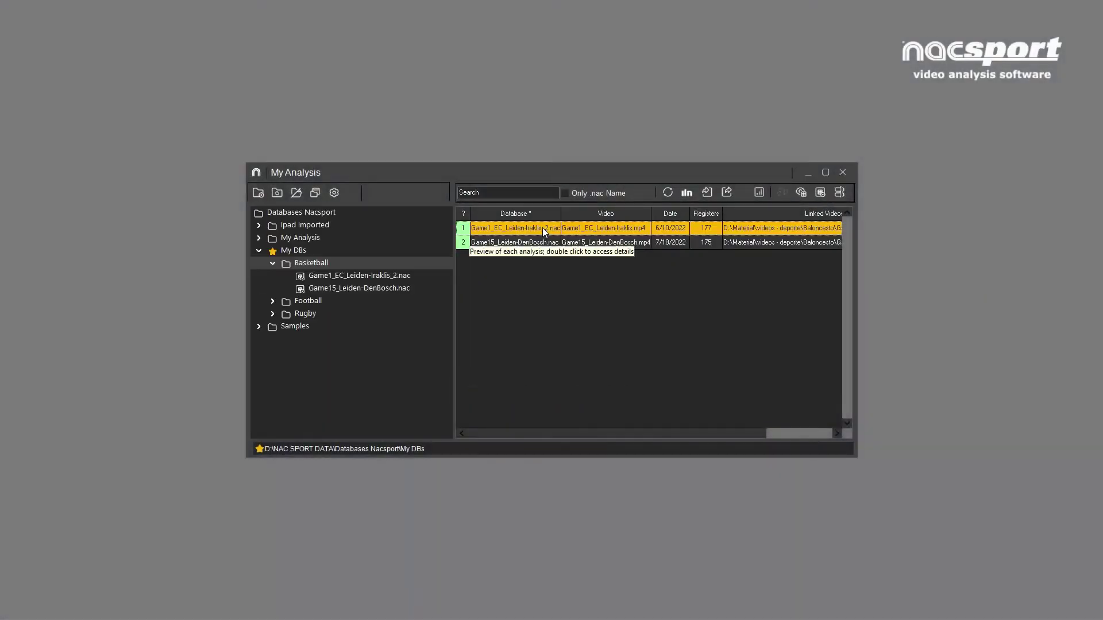
# Step: Export Game1_EC_Leiden-Iraklis_2 as an XML file into the XML Analysis folder
pyautogui.click(726, 192)
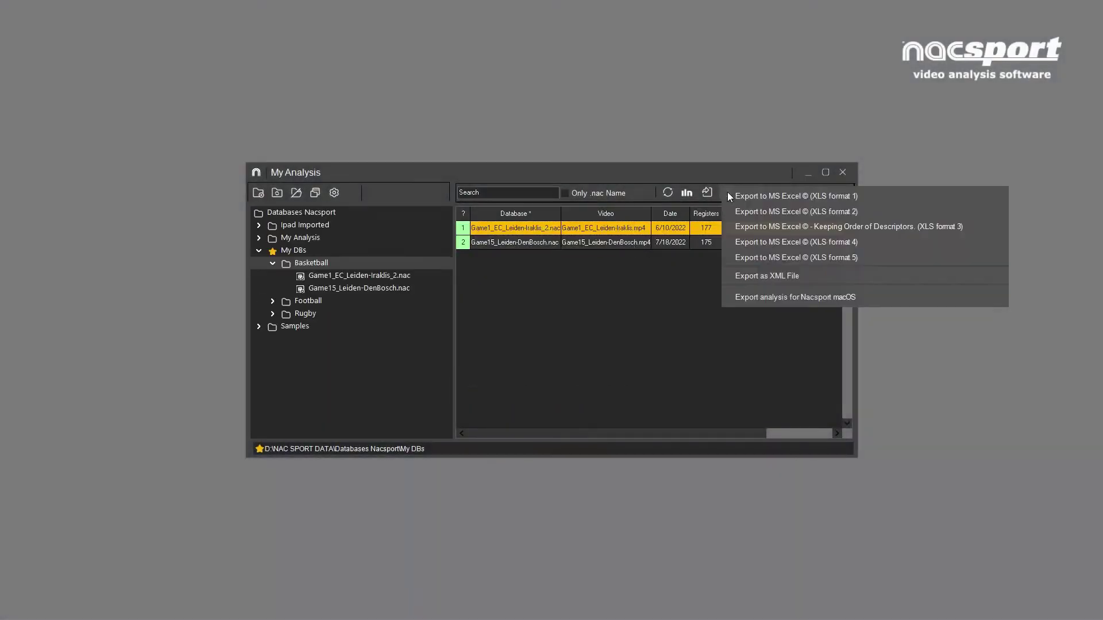
pyautogui.click(771, 276)
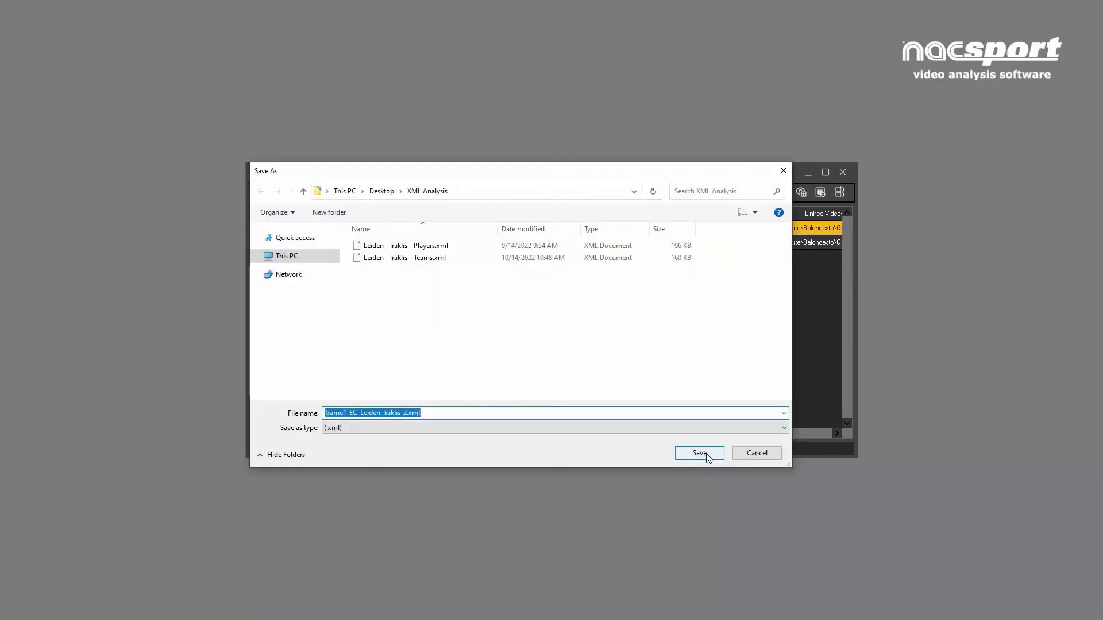
pyautogui.click(705, 453)
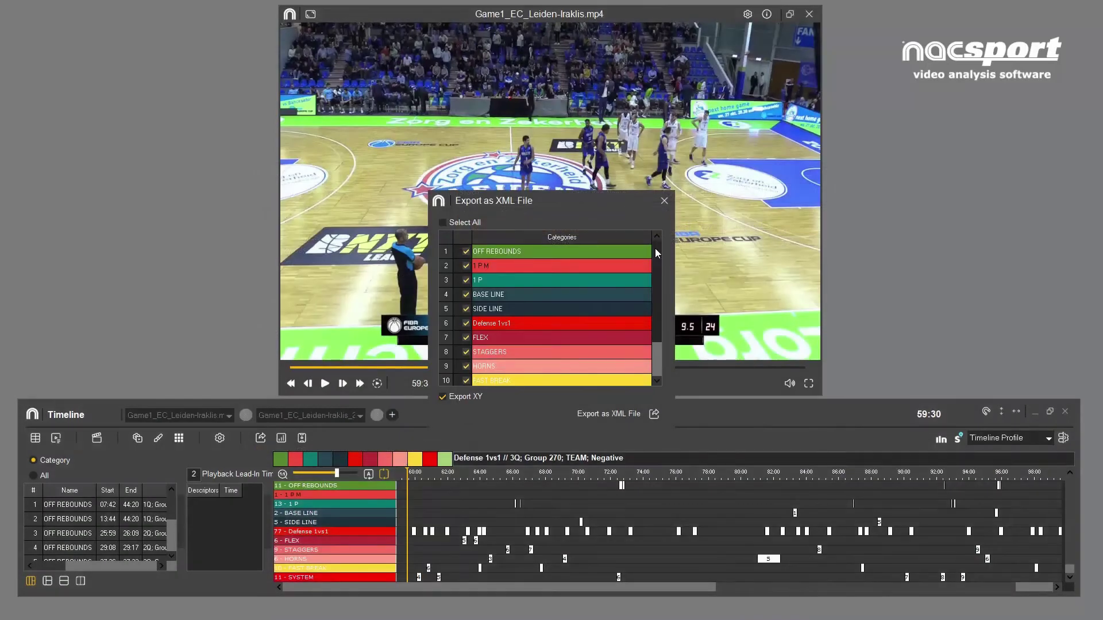
pyautogui.scroll(-1, 655, 253)
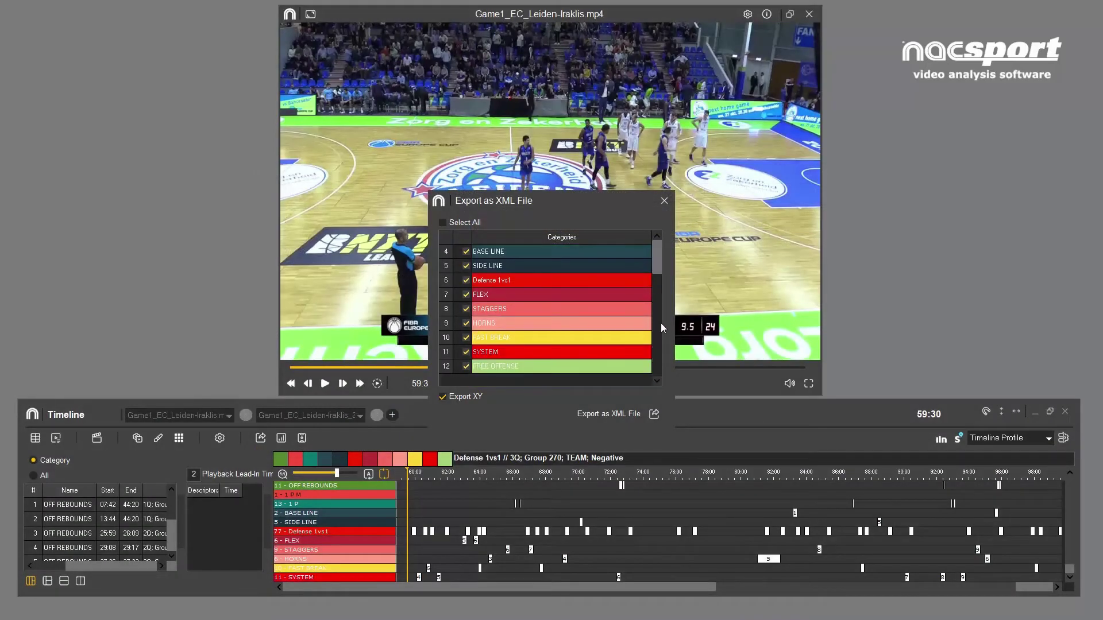
pyautogui.scroll(1, 660, 296)
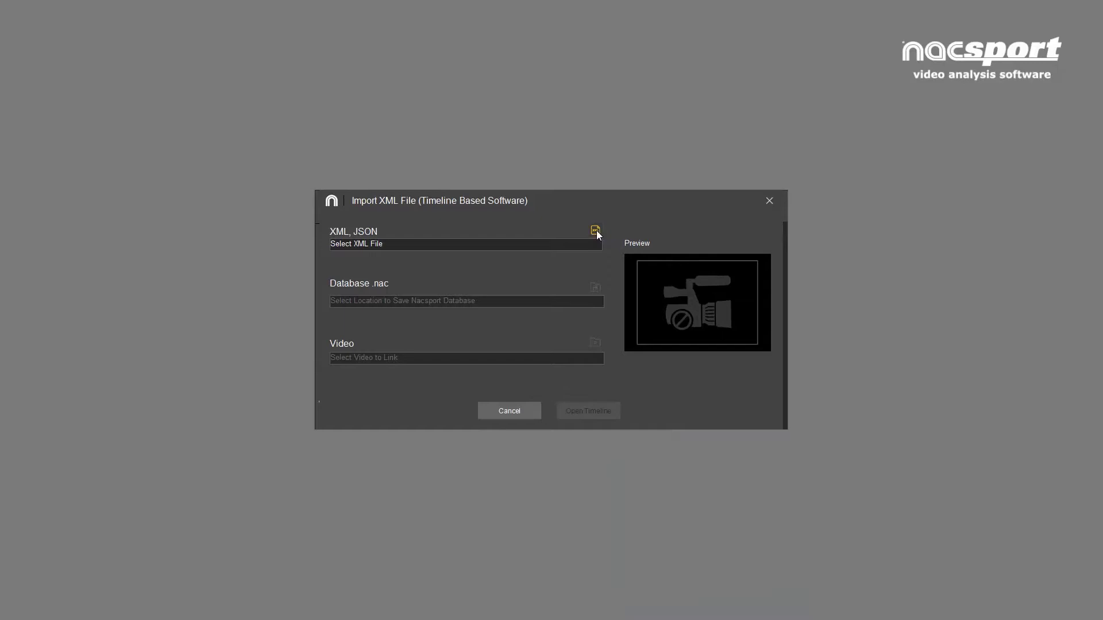
# Step: Load Leiden - Iraklis - Teams.xml, excluding Iraklis Thessaloniki BC and keeping only 2 Pt Missed and Defensive rebounds
pyautogui.click(595, 230)
pyautogui.click(505, 300)
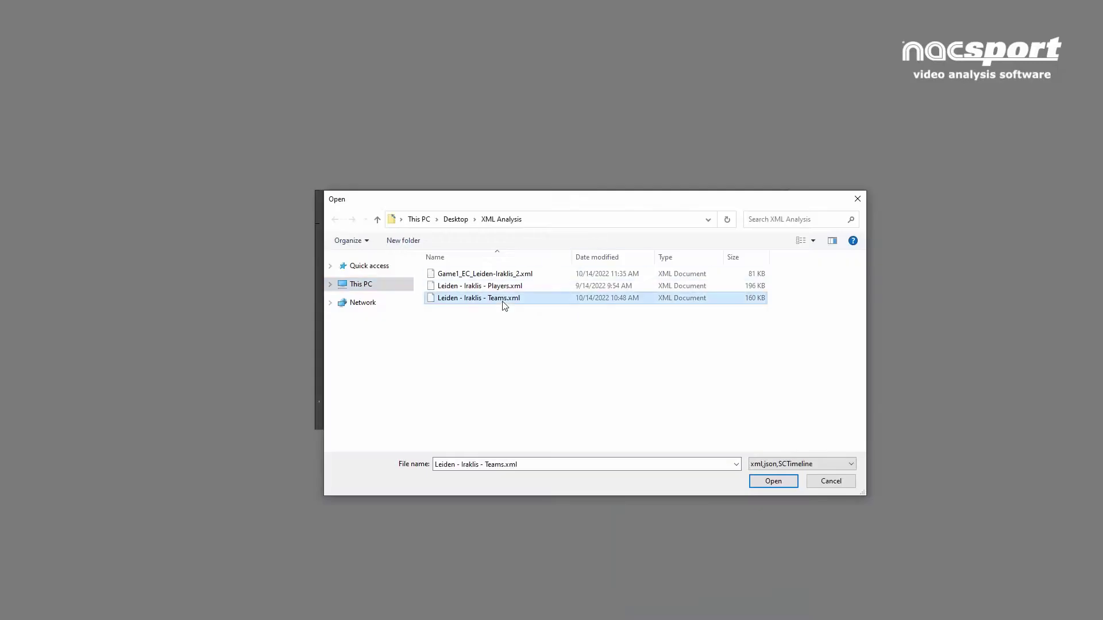
pyautogui.click(773, 482)
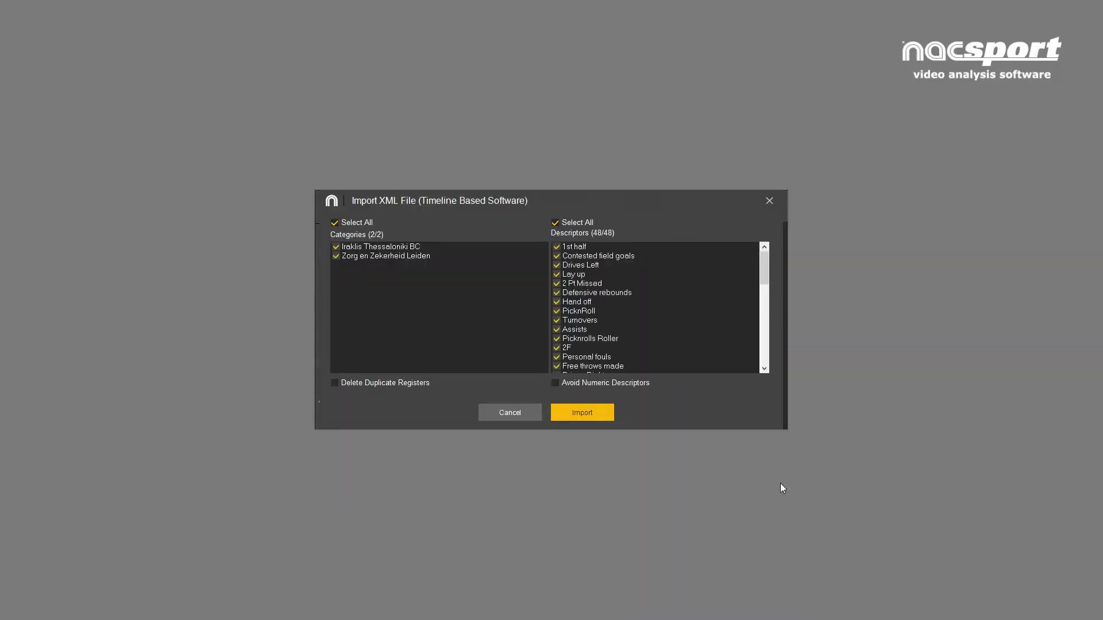
pyautogui.click(336, 247)
pyautogui.click(555, 223)
pyautogui.click(555, 282)
pyautogui.click(557, 293)
pyautogui.scroll(-1, 558, 353)
pyautogui.scroll(-1, 559, 331)
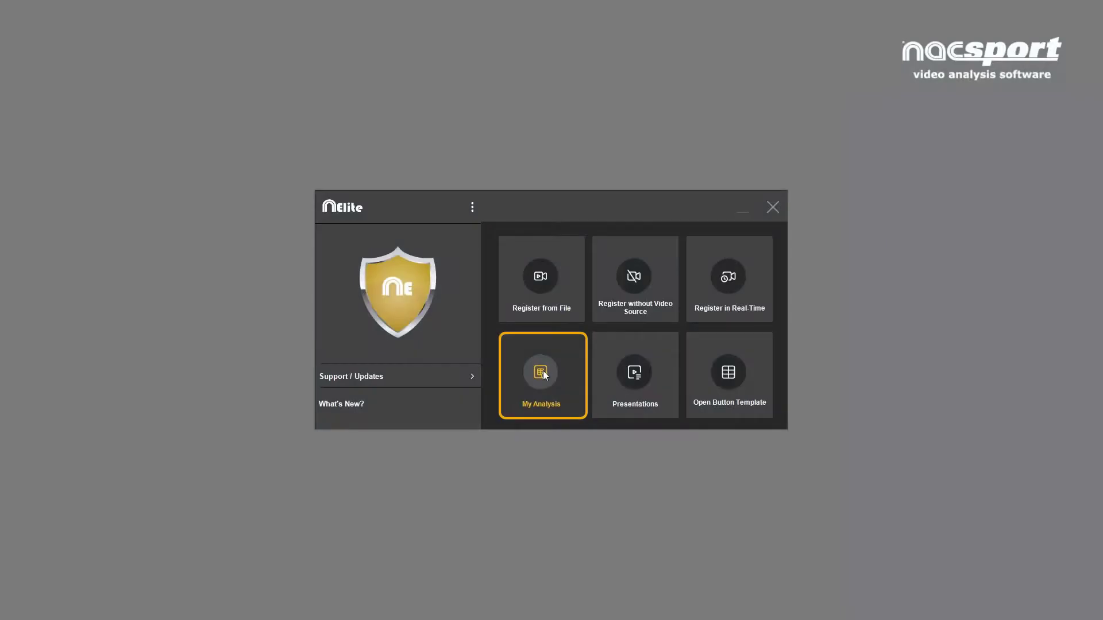
# Step: Save Game1_EC_Leiden-Iraklis_2.nac from My Analysis as Game1_EC_Leiden-Iraklis_2.xml in XML Analysis
pyautogui.click(544, 372)
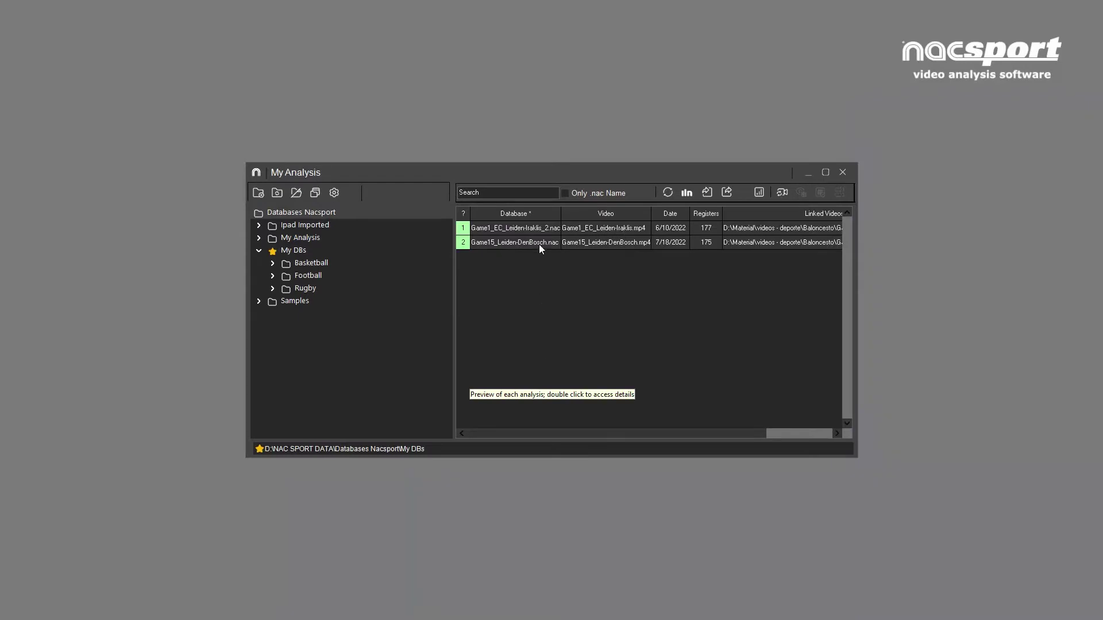
pyautogui.click(542, 228)
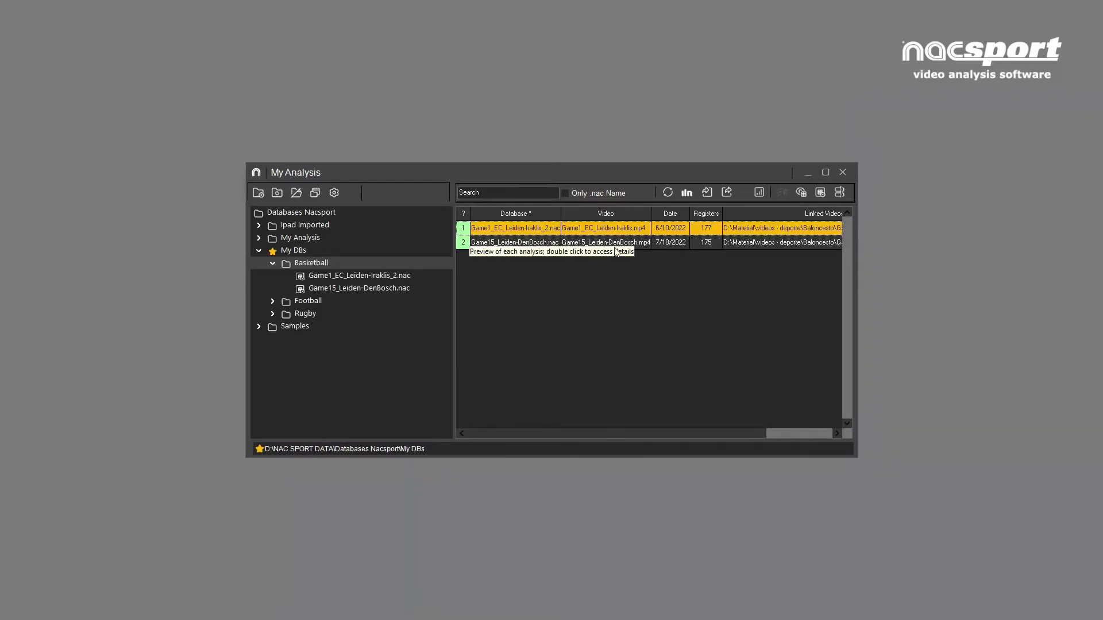
pyautogui.click(727, 192)
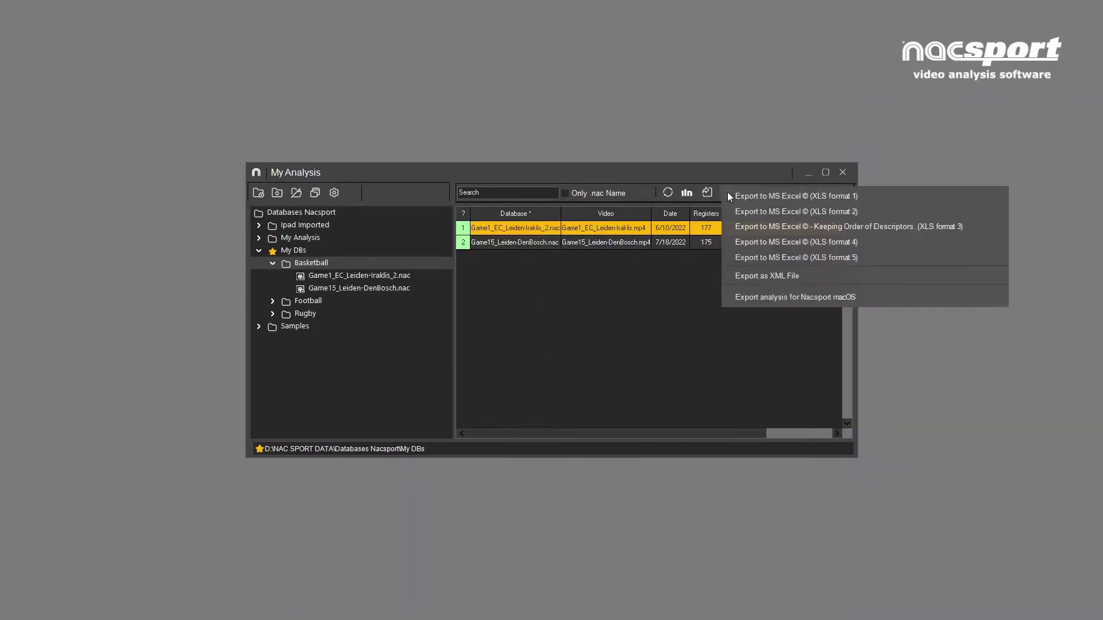
pyautogui.click(770, 276)
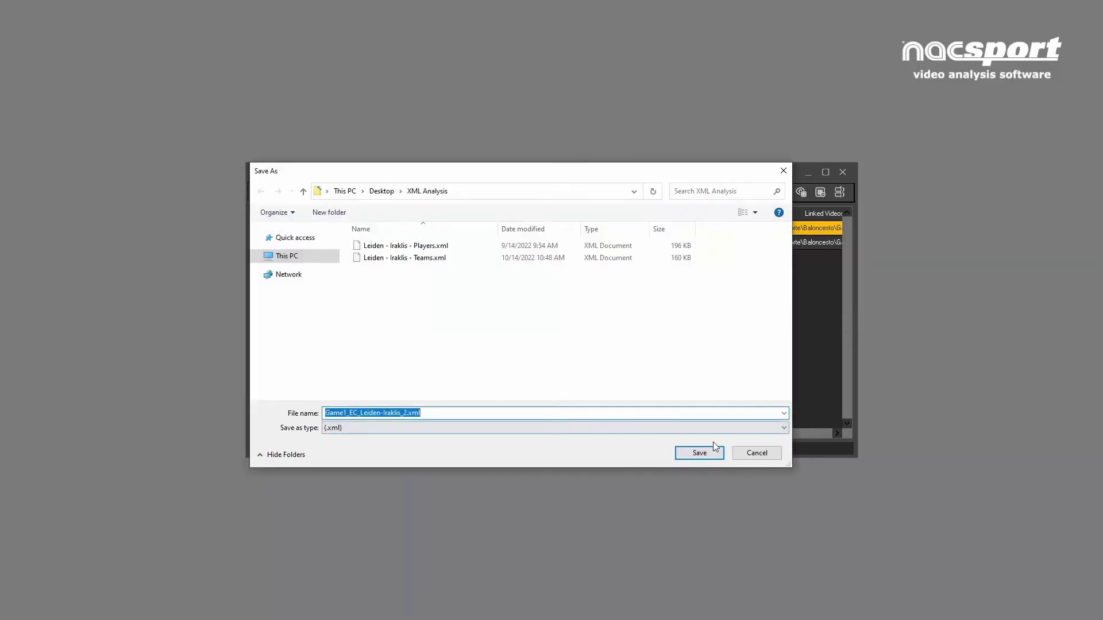
pyautogui.click(707, 455)
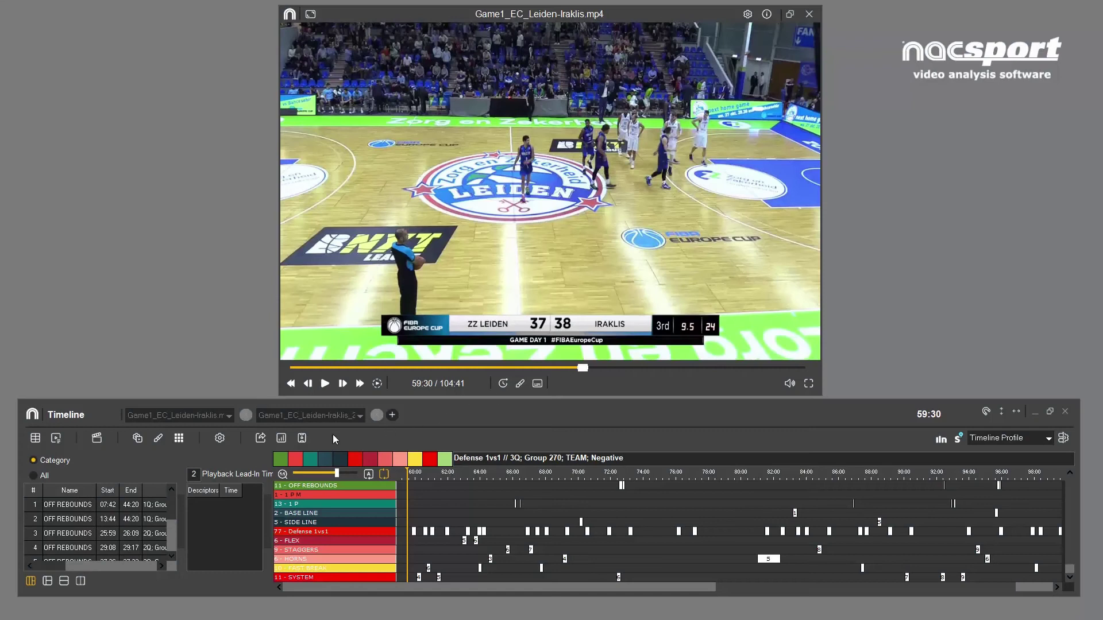
# Step: Export the timeline's checked categories with XY data to Game1_EC_Leiden-Iraklis_2.xml and close the export panel
pyautogui.click(260, 440)
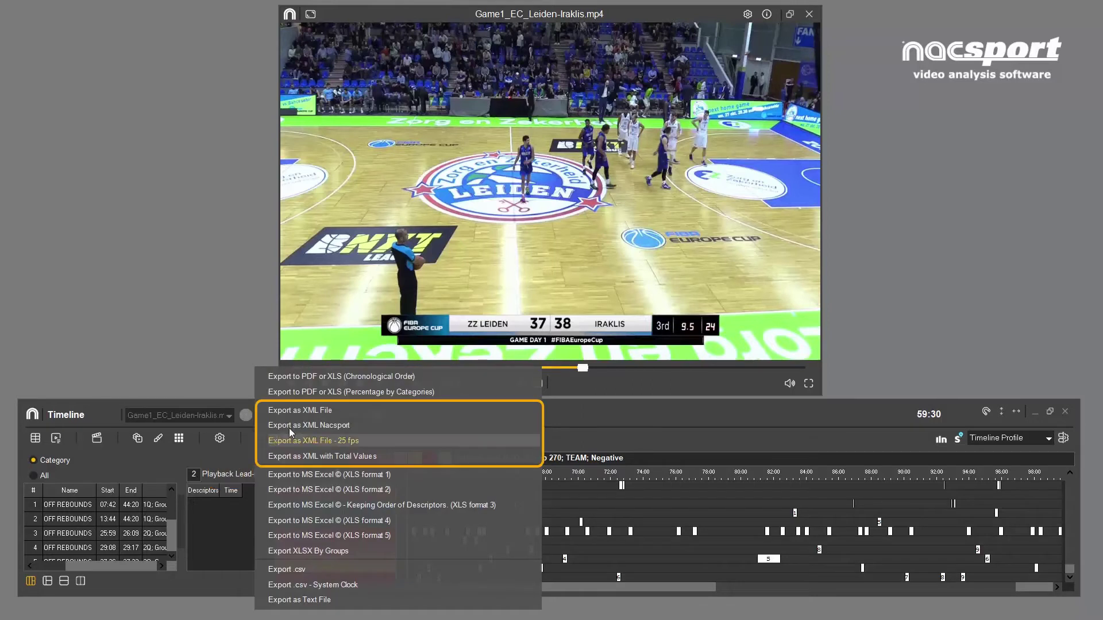
pyautogui.click(401, 459)
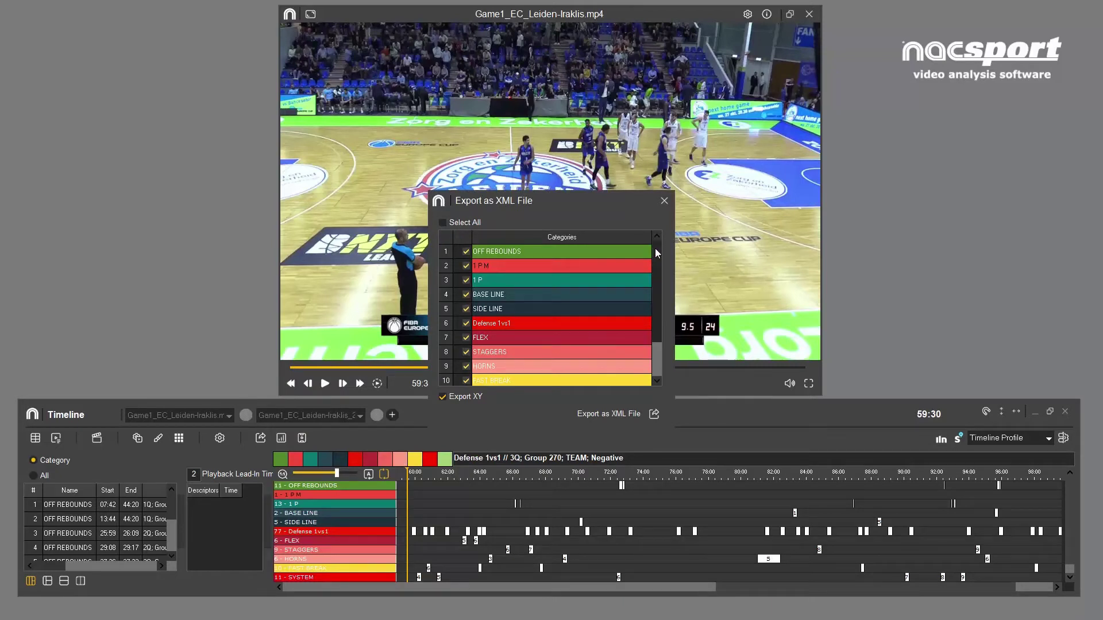
pyautogui.moveTo(655, 248)
pyautogui.mouseDown()
pyautogui.moveTo(660, 305)
pyautogui.moveTo(664, 241)
pyautogui.mouseUp()
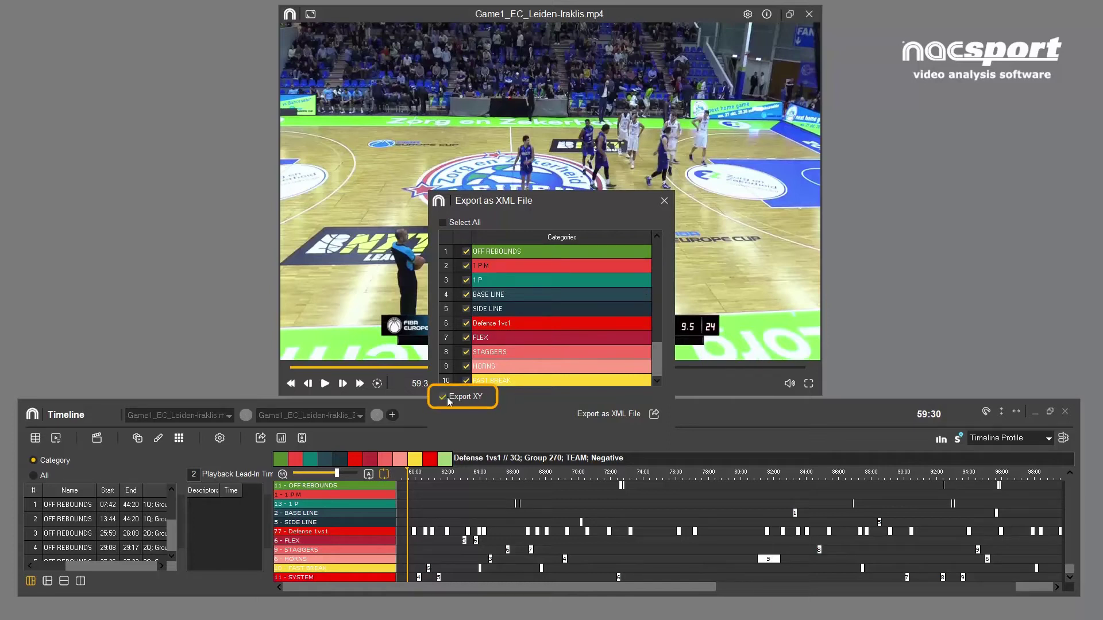
pyautogui.click(653, 415)
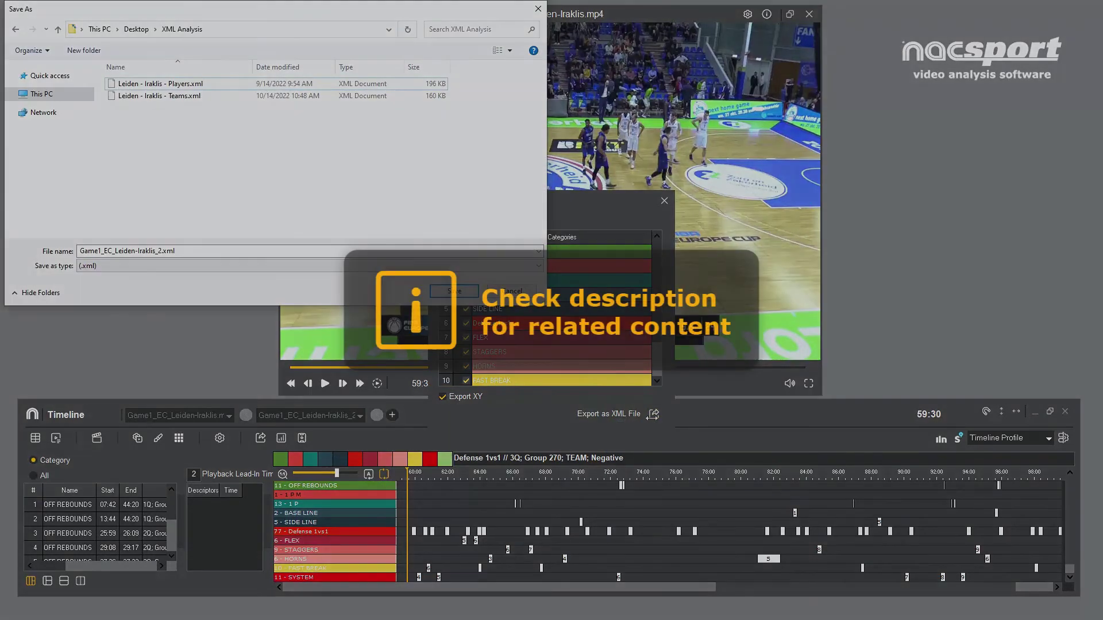
pyautogui.click(458, 294)
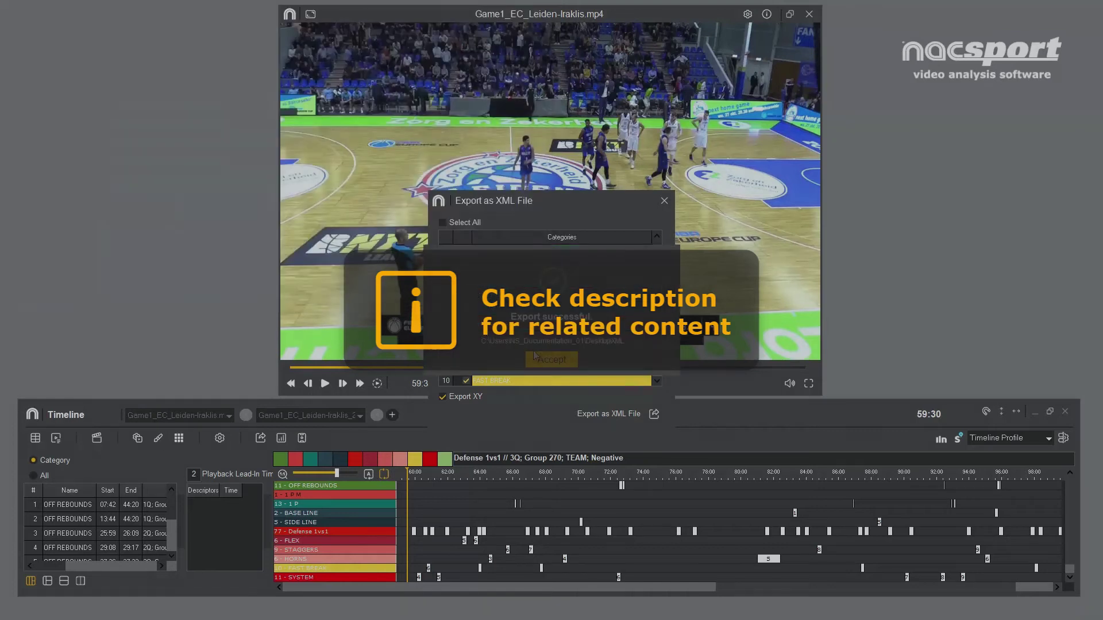
pyautogui.click(534, 357)
pyautogui.click(663, 201)
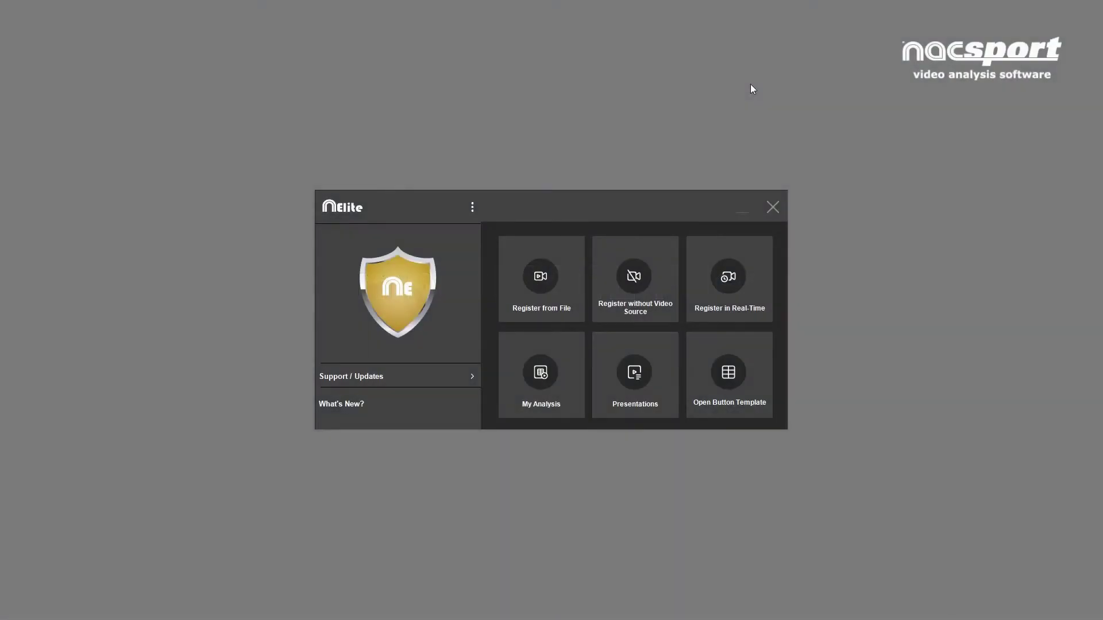
# Step: Start Import XML File (Timeline Based Software) and select Leiden - Iraklis - Teams.xml
pyautogui.click(472, 208)
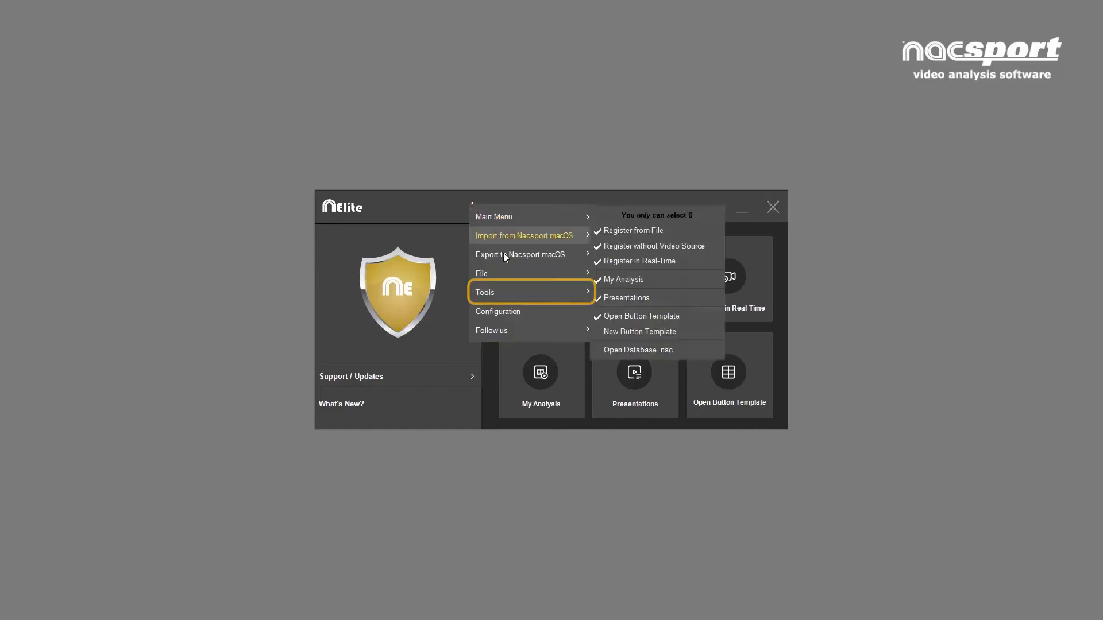
pyautogui.moveTo(567, 292)
pyautogui.moveTo(694, 292)
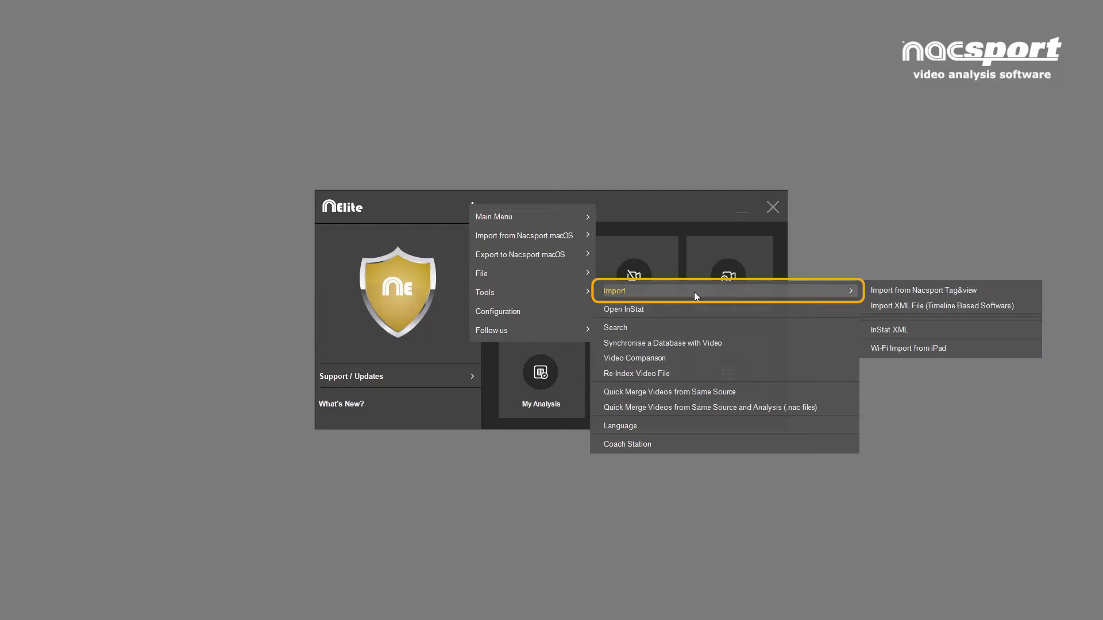
pyautogui.click(923, 306)
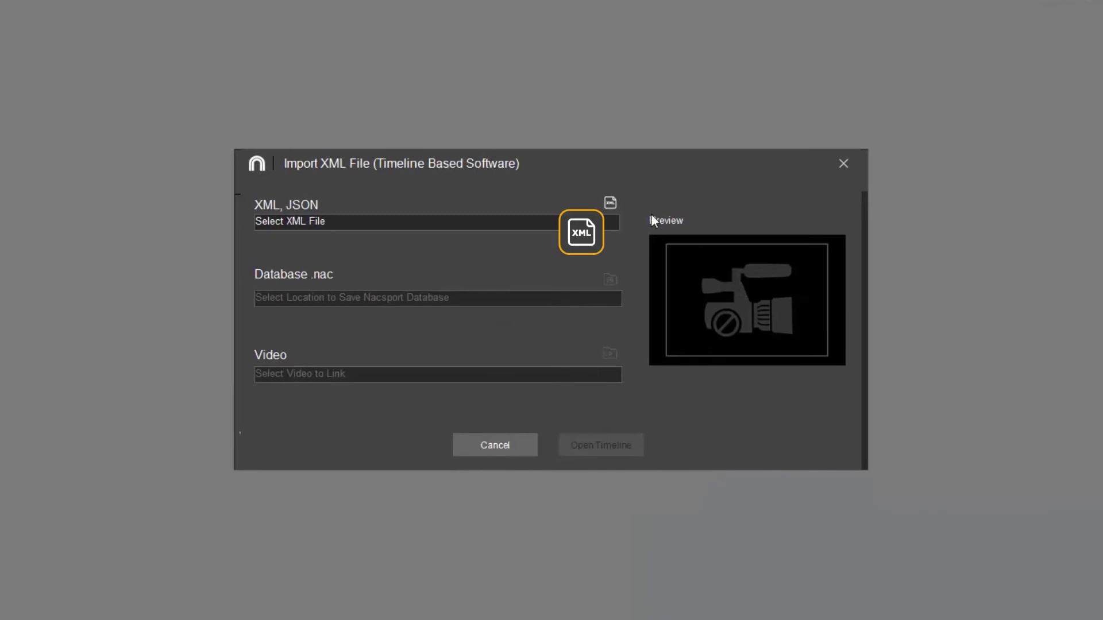
pyautogui.click(610, 204)
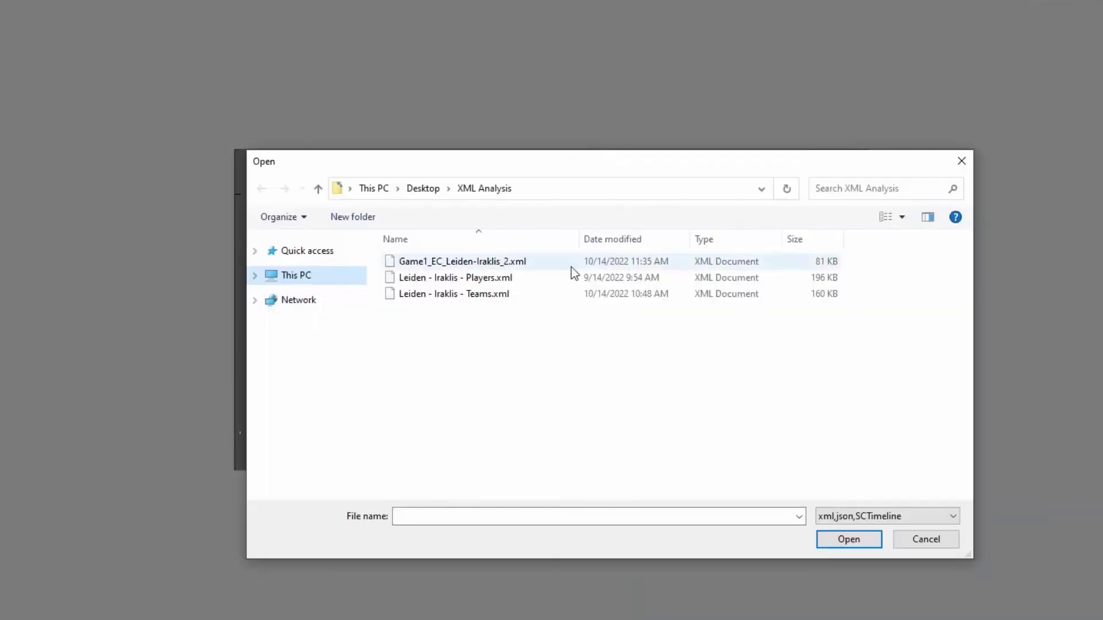
pyautogui.click(484, 298)
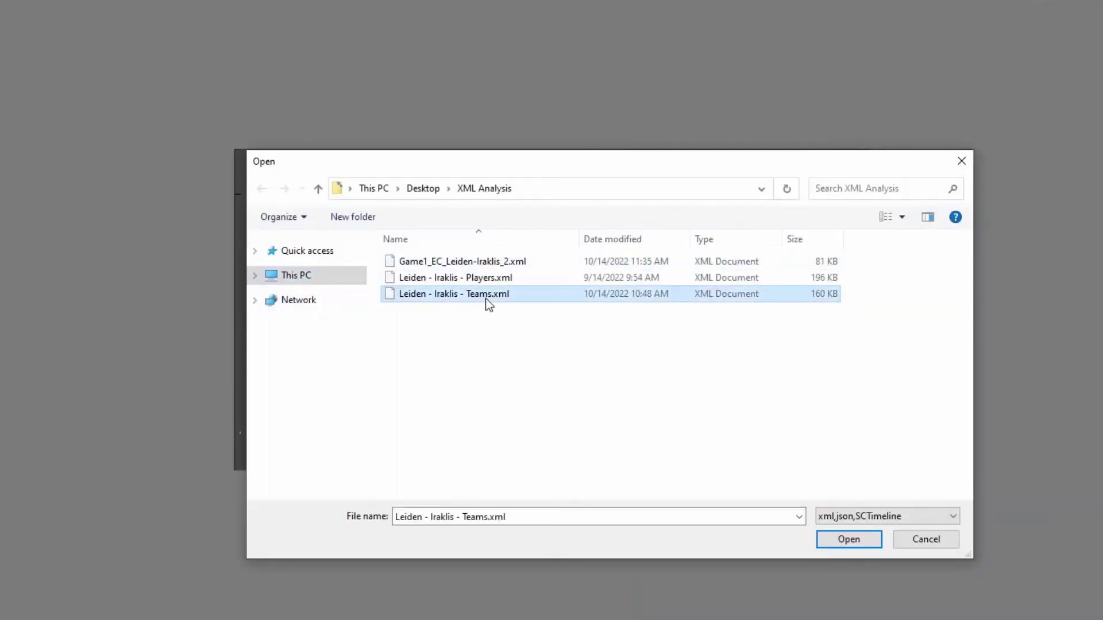
# Step: Load the Teams XML, excluding Iraklis Thessaloniki BC and keeping only 2 Pt Missed and Defensive rebounds
pyautogui.click(859, 543)
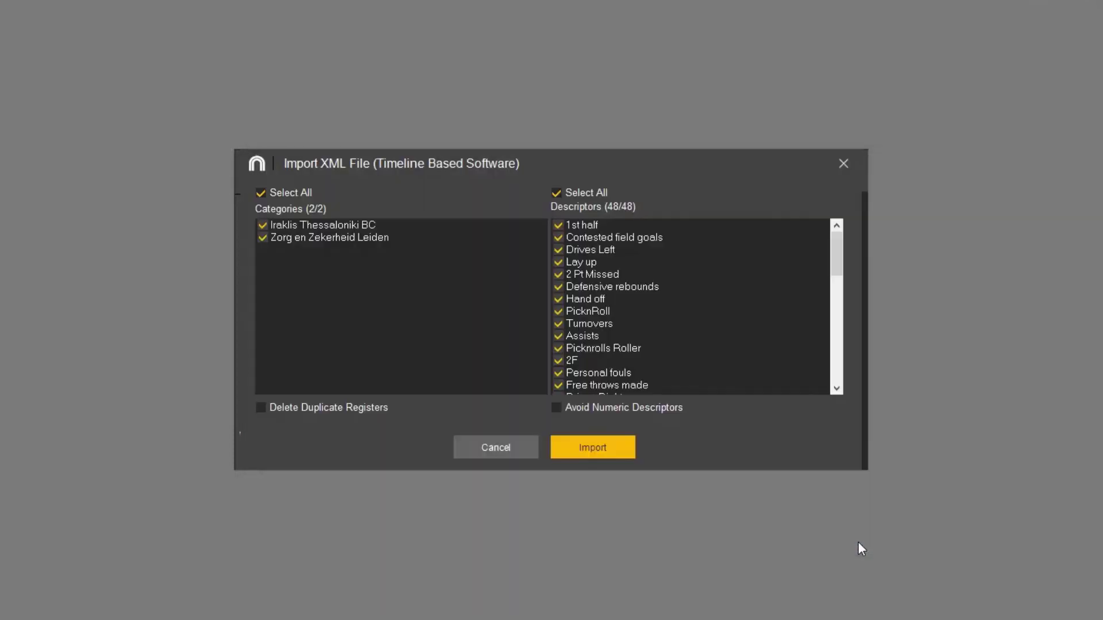
pyautogui.click(261, 239)
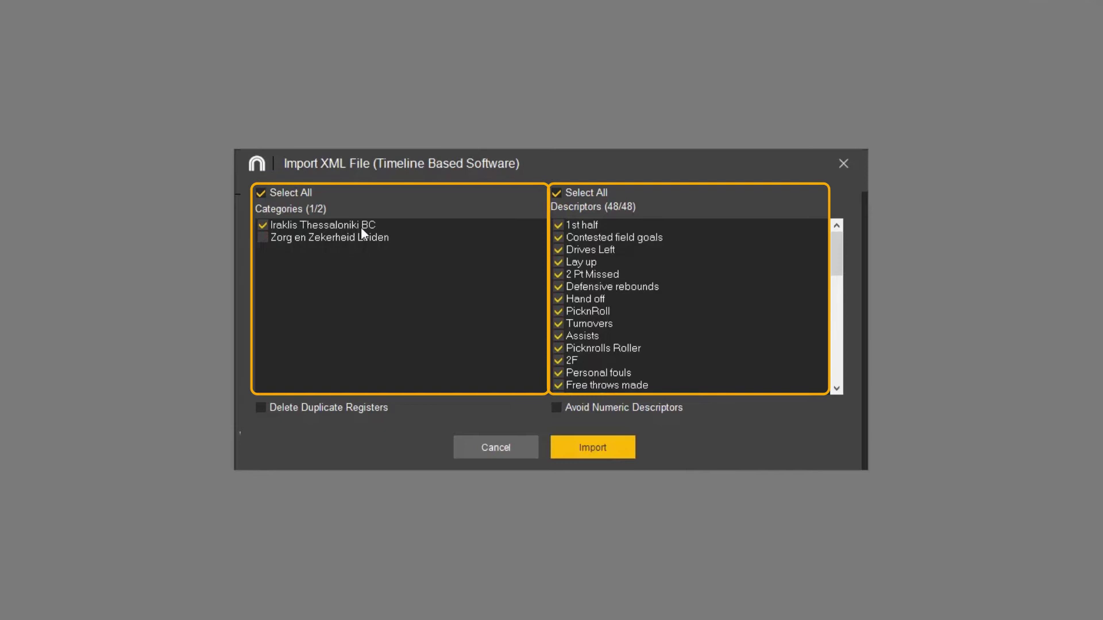
pyautogui.click(261, 235)
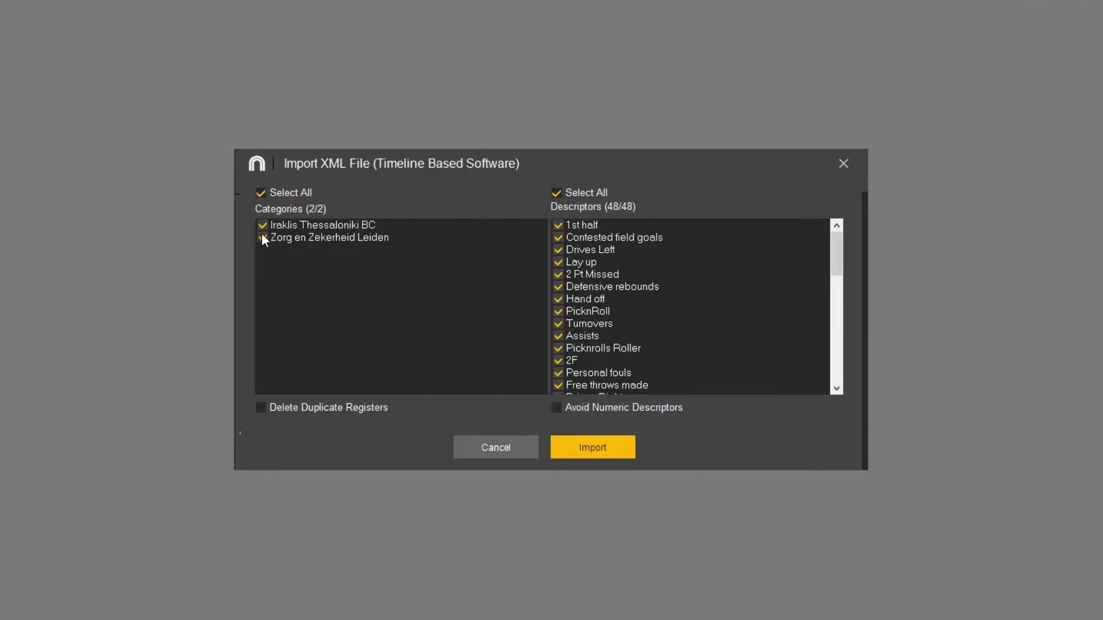
pyautogui.click(263, 225)
pyautogui.click(557, 192)
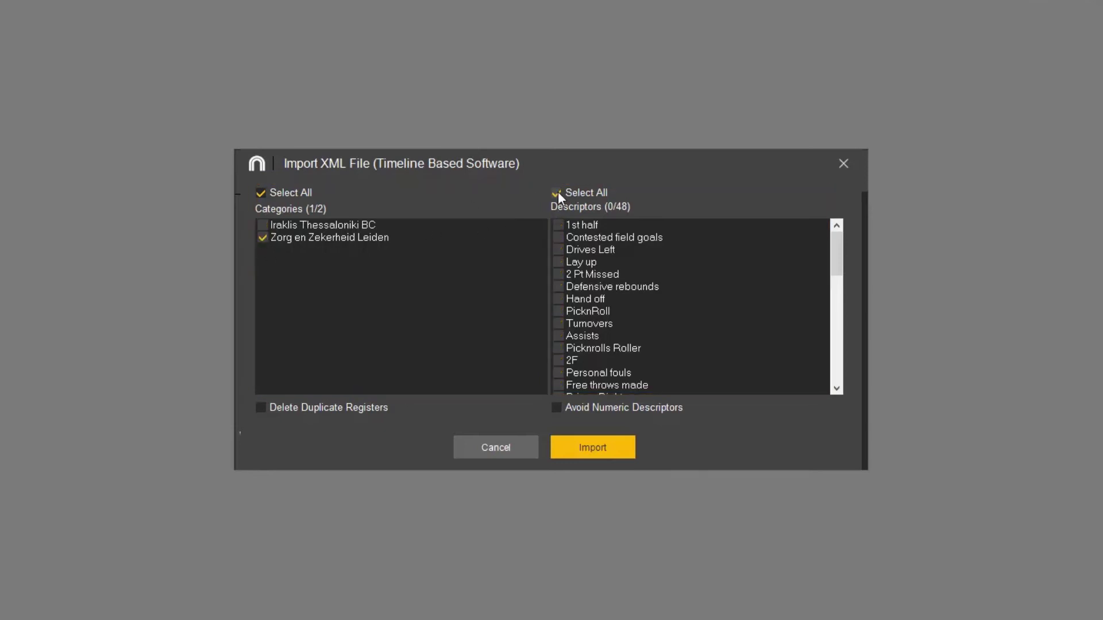
pyautogui.click(557, 274)
pyautogui.click(558, 286)
# Step: Add Free throws made, Personal fouls, 2 Pt Made and Dunk, then select all categories and descriptors
pyautogui.scroll(-1, 560, 368)
pyautogui.click(561, 347)
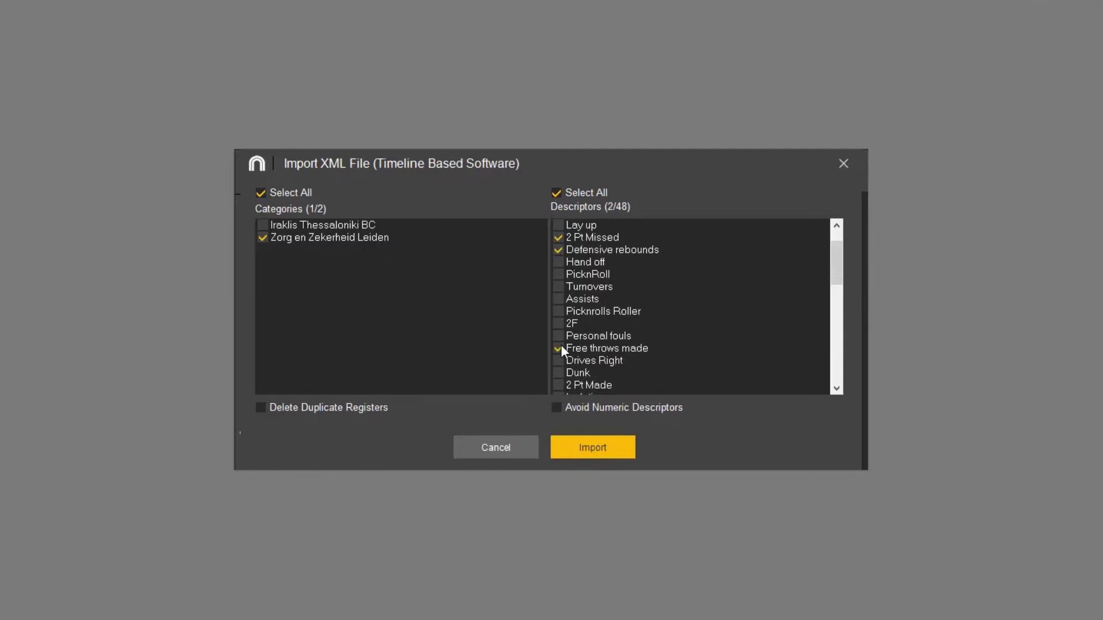
pyautogui.click(560, 337)
pyautogui.scroll(-1, 557, 346)
pyautogui.click(557, 348)
pyautogui.click(565, 336)
pyautogui.scroll(-4, 564, 334)
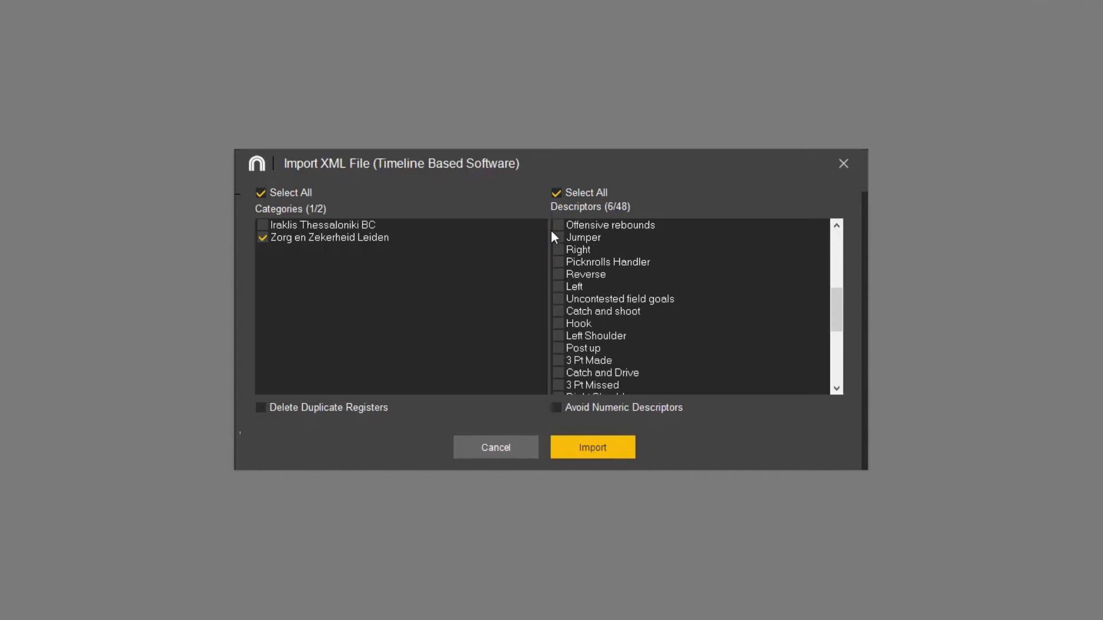
pyautogui.click(556, 226)
pyautogui.click(557, 360)
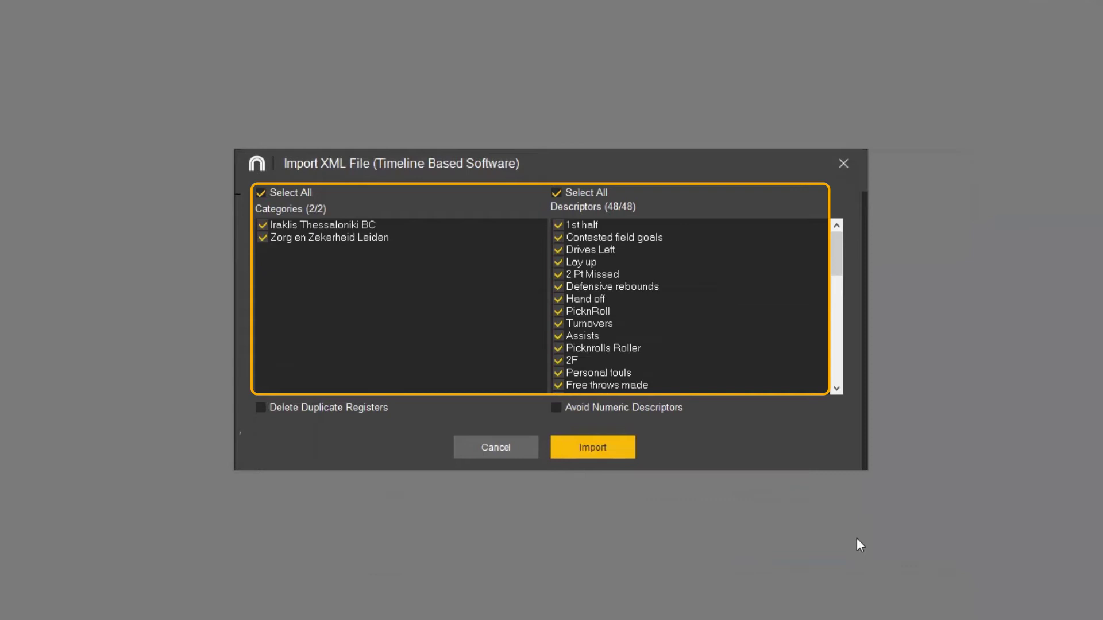
# Step: Run the import and save it as Leiden - Iraklis - Teams.nac in My DBs\Basketball
pyautogui.click(609, 454)
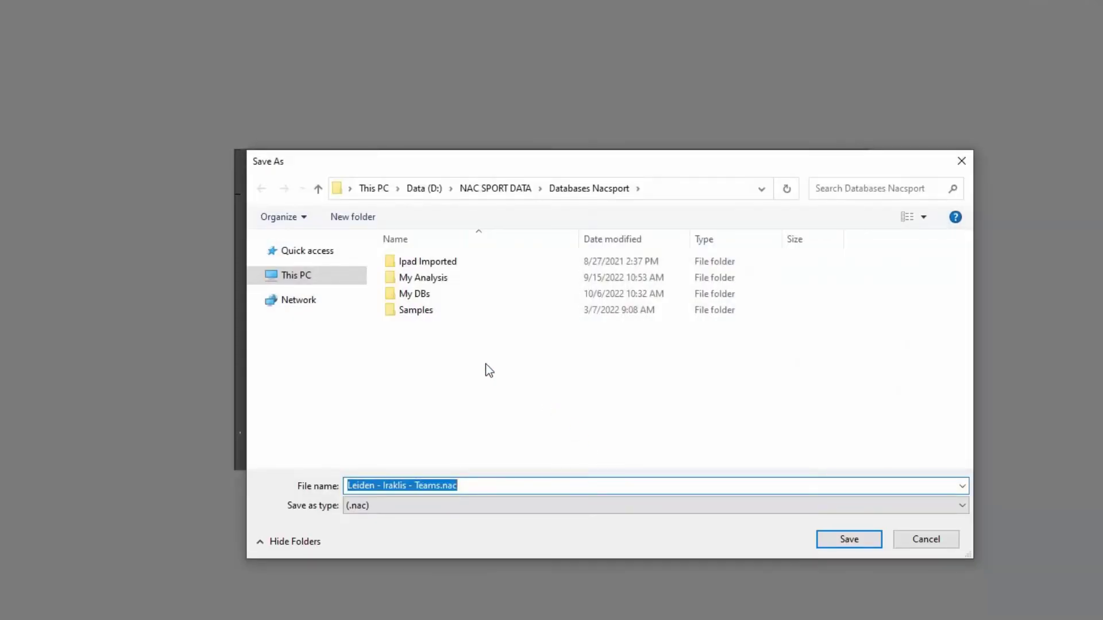
pyautogui.doubleClick(426, 294)
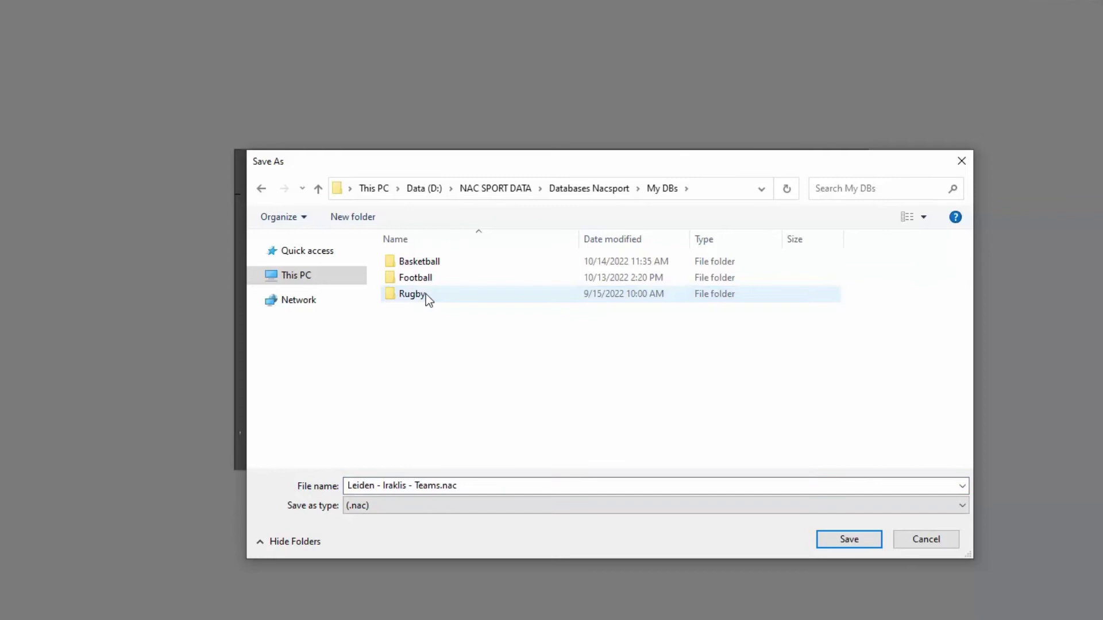
pyautogui.doubleClick(426, 263)
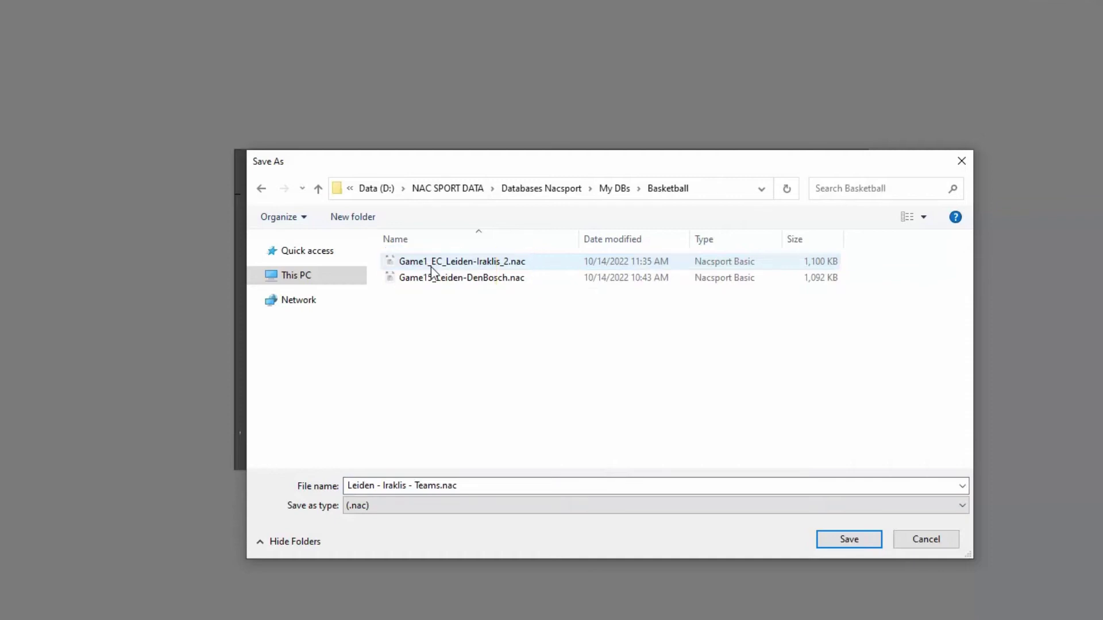
pyautogui.click(842, 545)
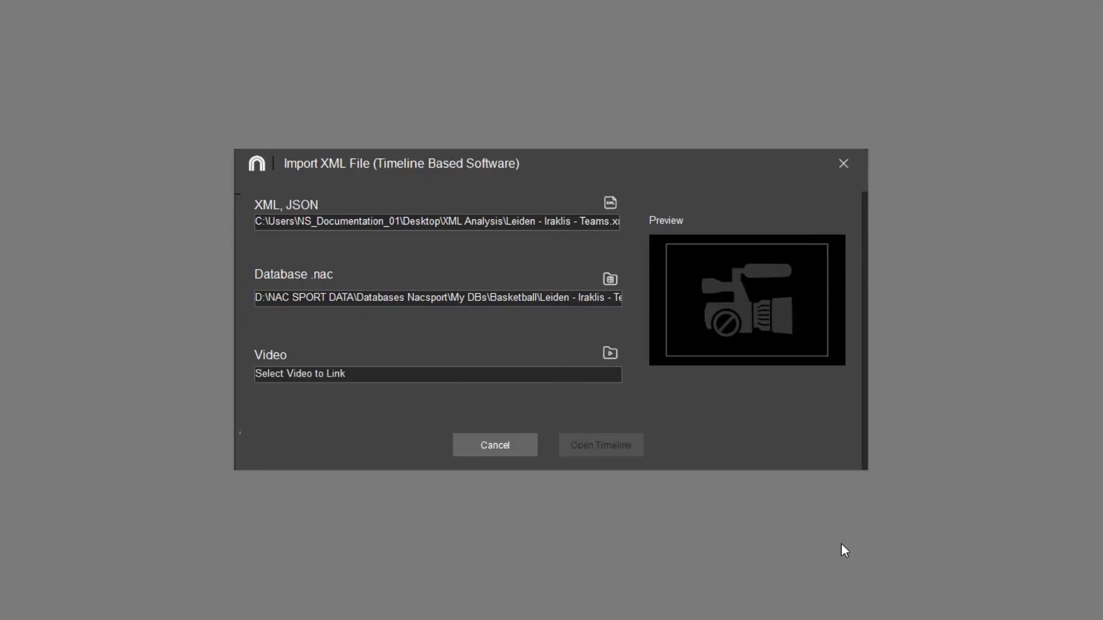
# Step: Link Game1_EC_Leiden-Iraklis.mp4 to the Teams database and open it in the timeline
pyautogui.click(610, 353)
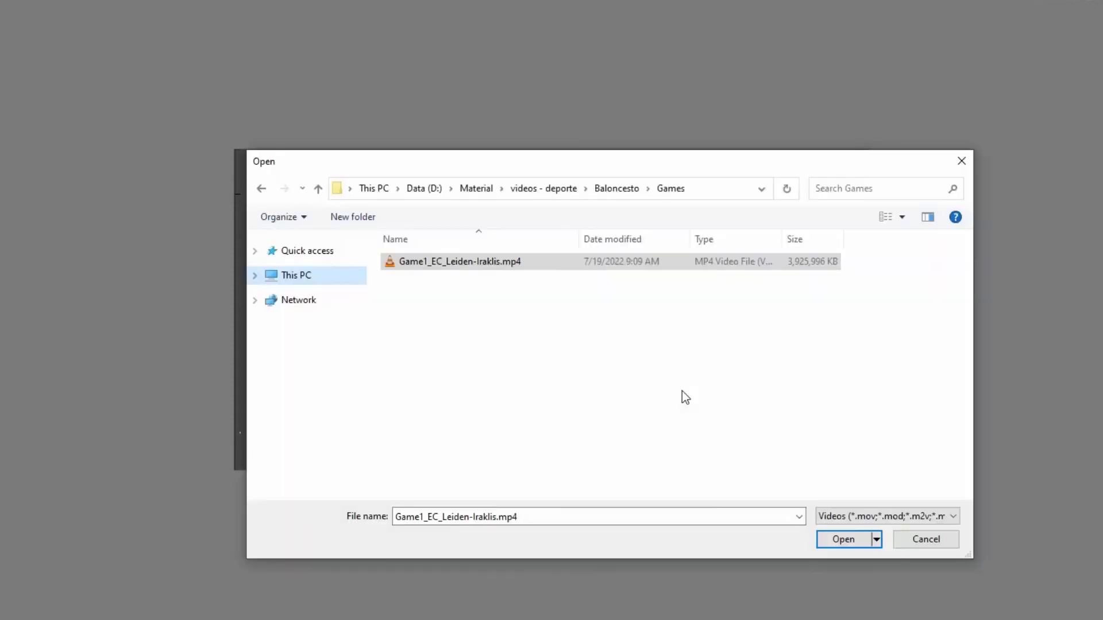
pyautogui.click(843, 539)
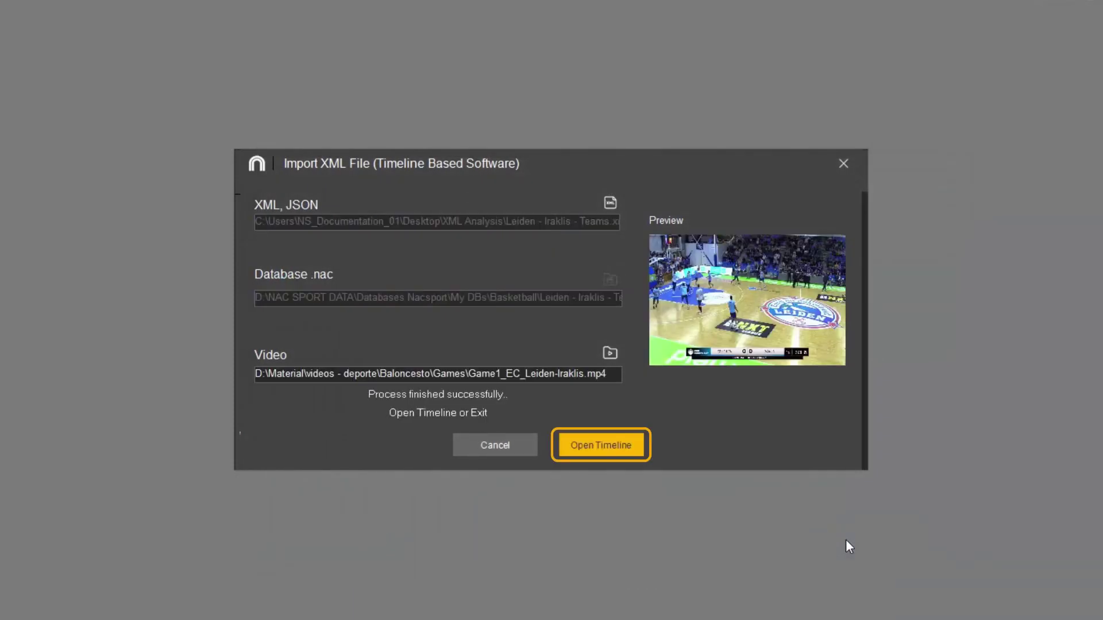
pyautogui.click(602, 447)
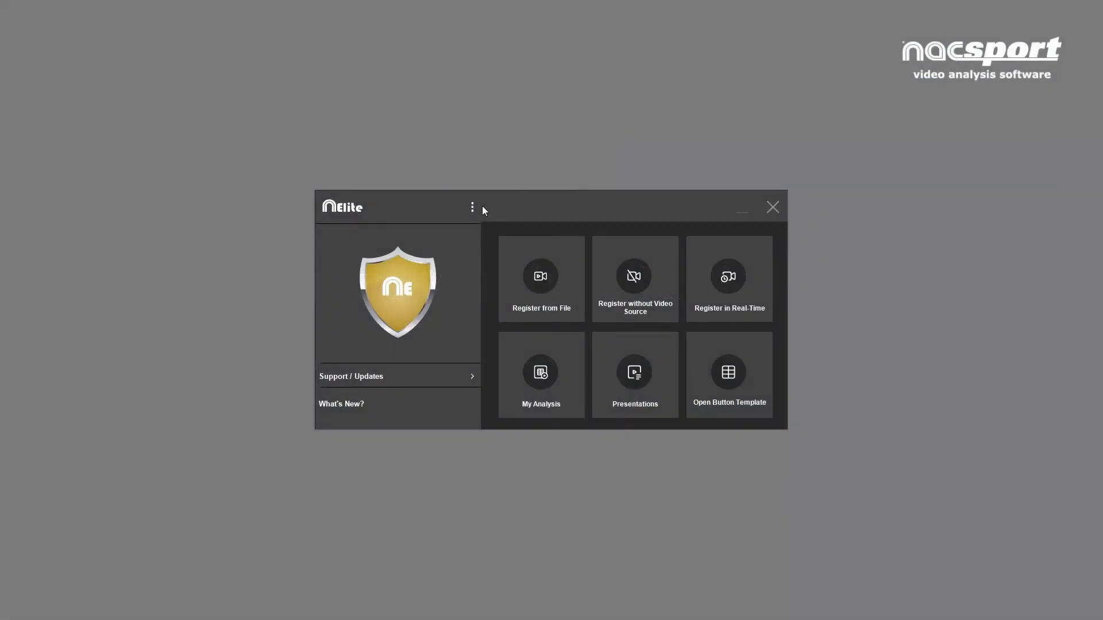
# Step: Start the timeline-software XML import and load Players.xml and Teams.xml together
pyautogui.click(474, 207)
pyautogui.moveTo(570, 291)
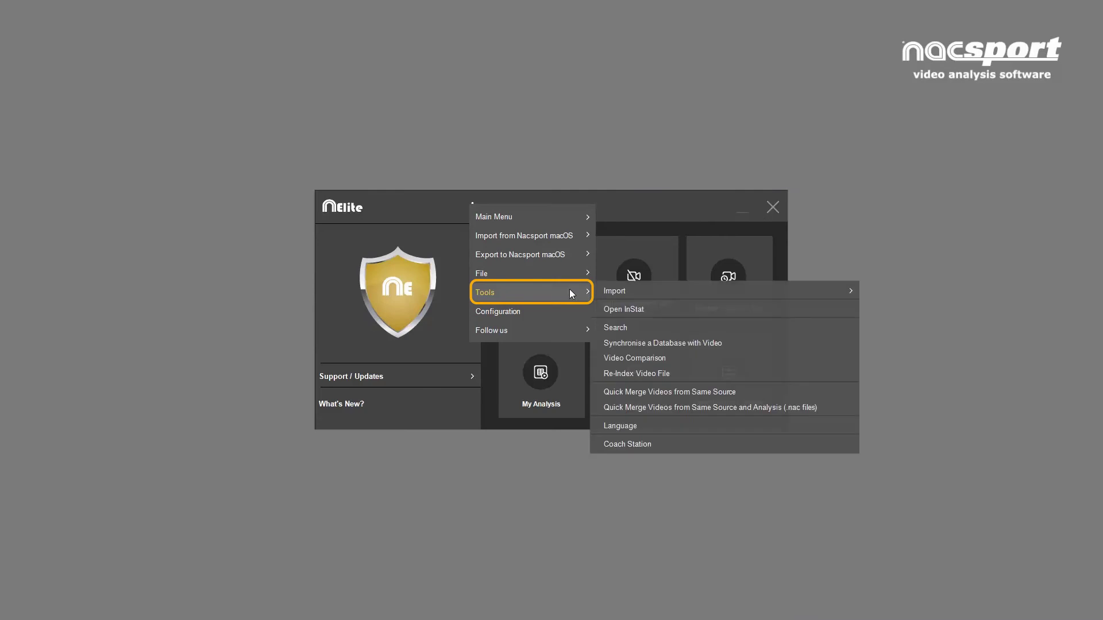
pyautogui.moveTo(626, 288)
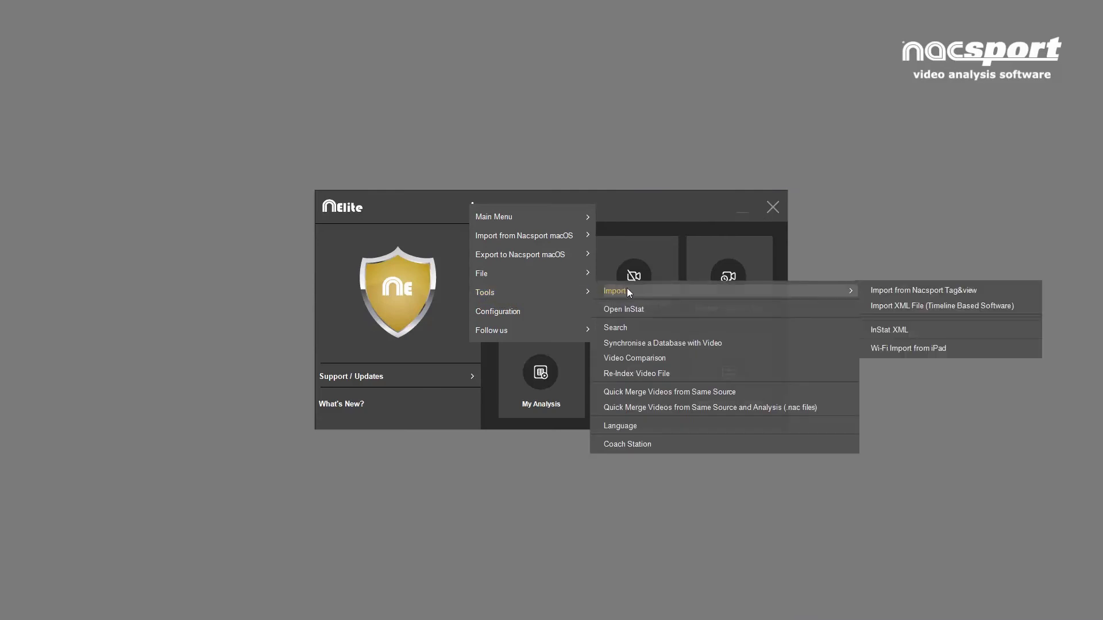
pyautogui.click(903, 304)
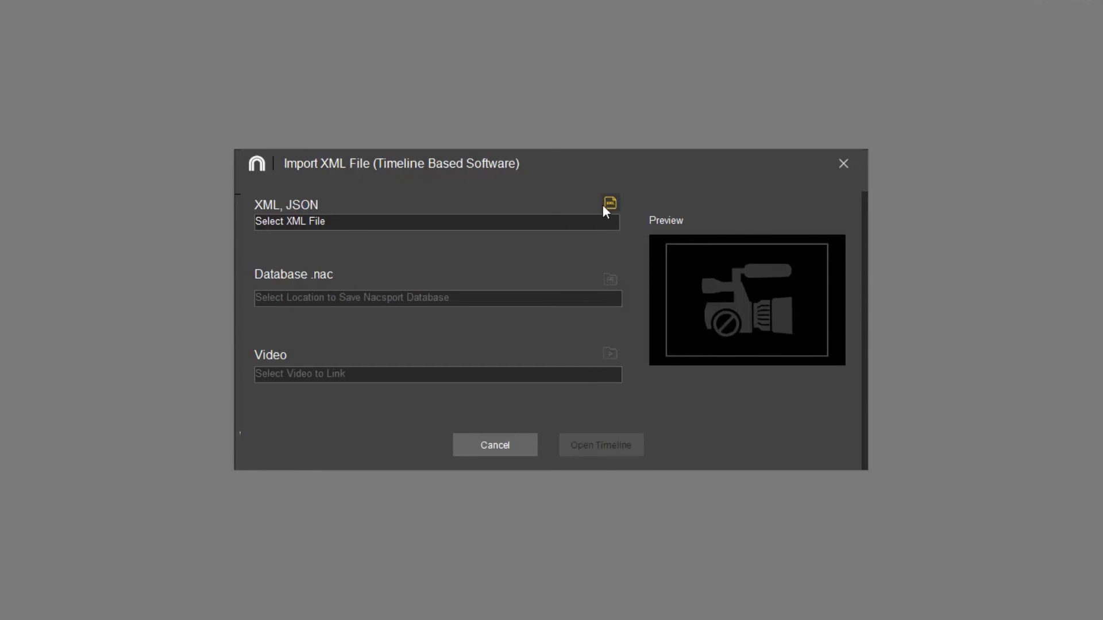
pyautogui.click(604, 206)
pyautogui.click(503, 277)
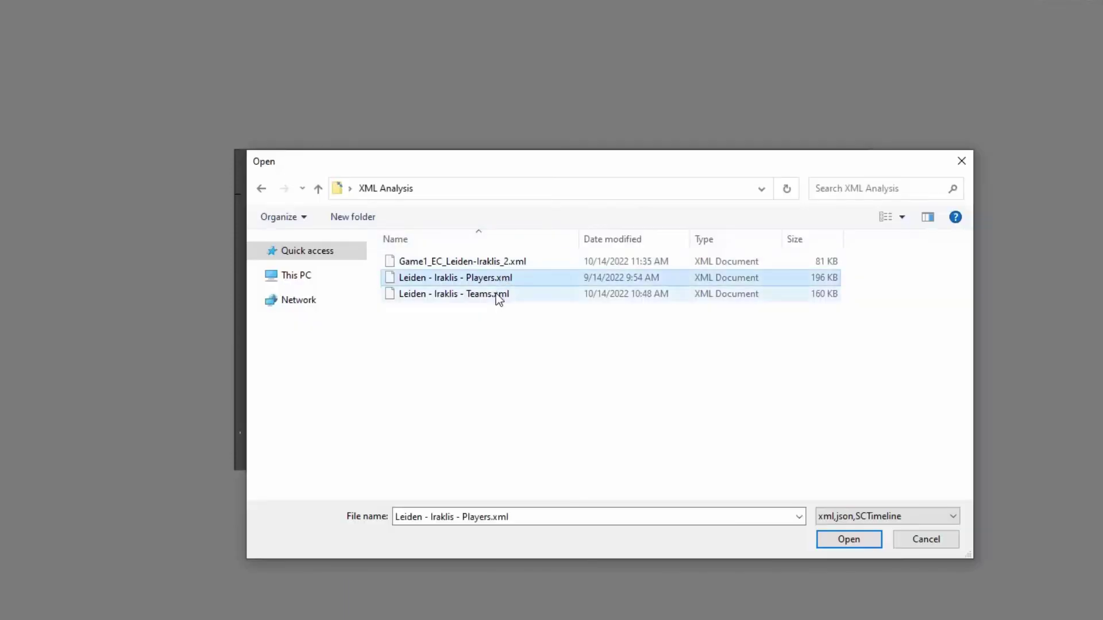
pyautogui.keyDown('ctrl'); pyautogui.click(497, 295); pyautogui.keyUp('ctrl')
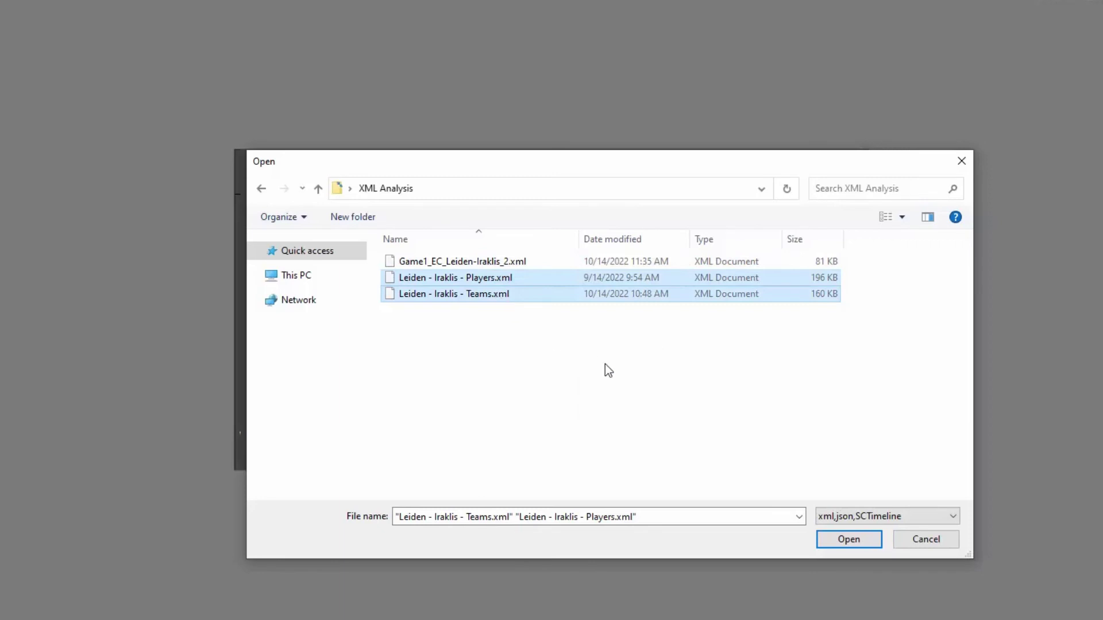
pyautogui.click(848, 539)
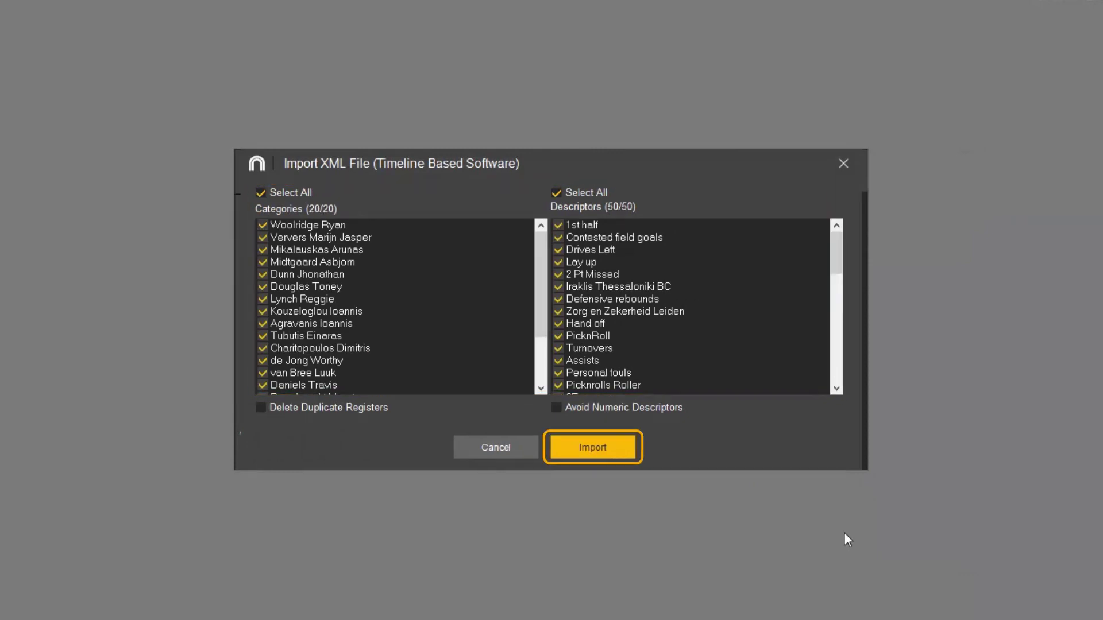
# Step: Import into My DBs\Basketball, renaming the database from Players to Leiden - Iraklis - Full.nac
pyautogui.click(616, 448)
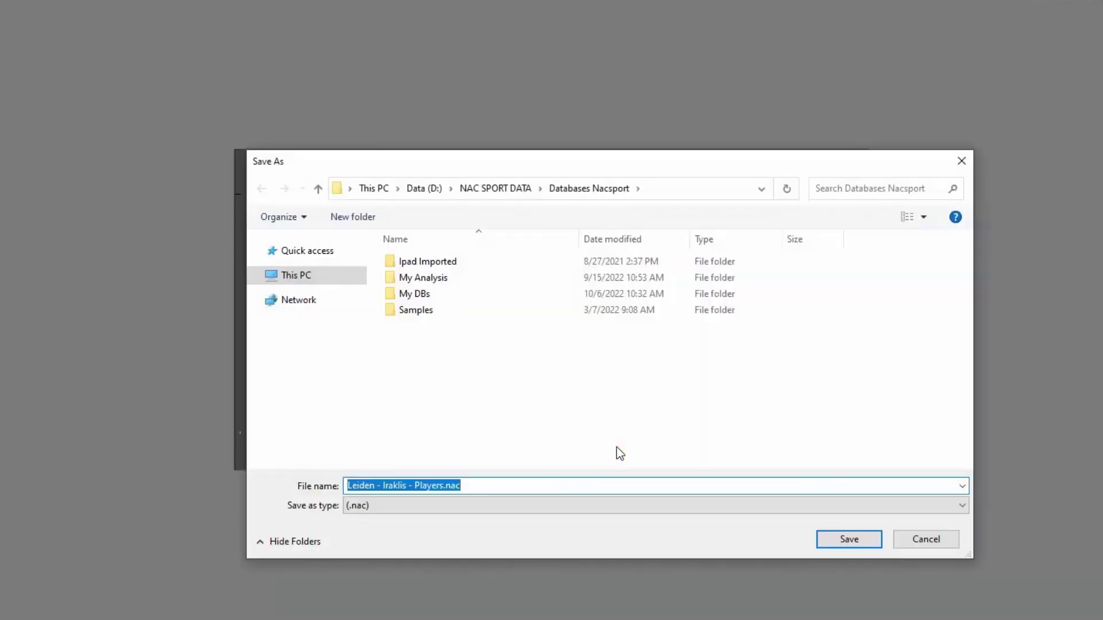
pyautogui.doubleClick(430, 294)
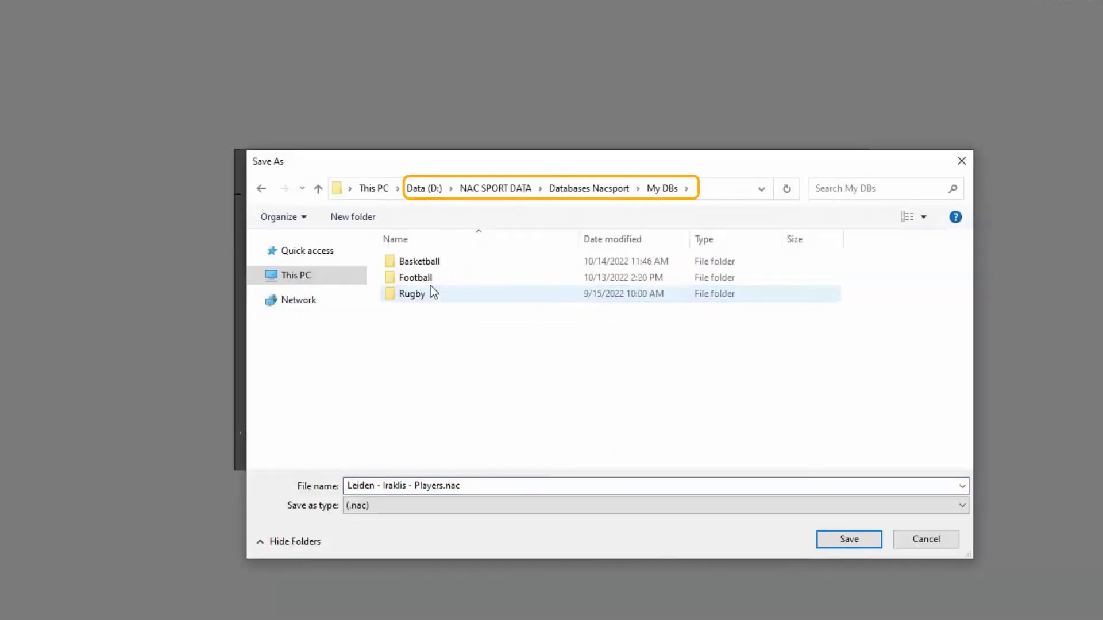
pyautogui.doubleClick(422, 262)
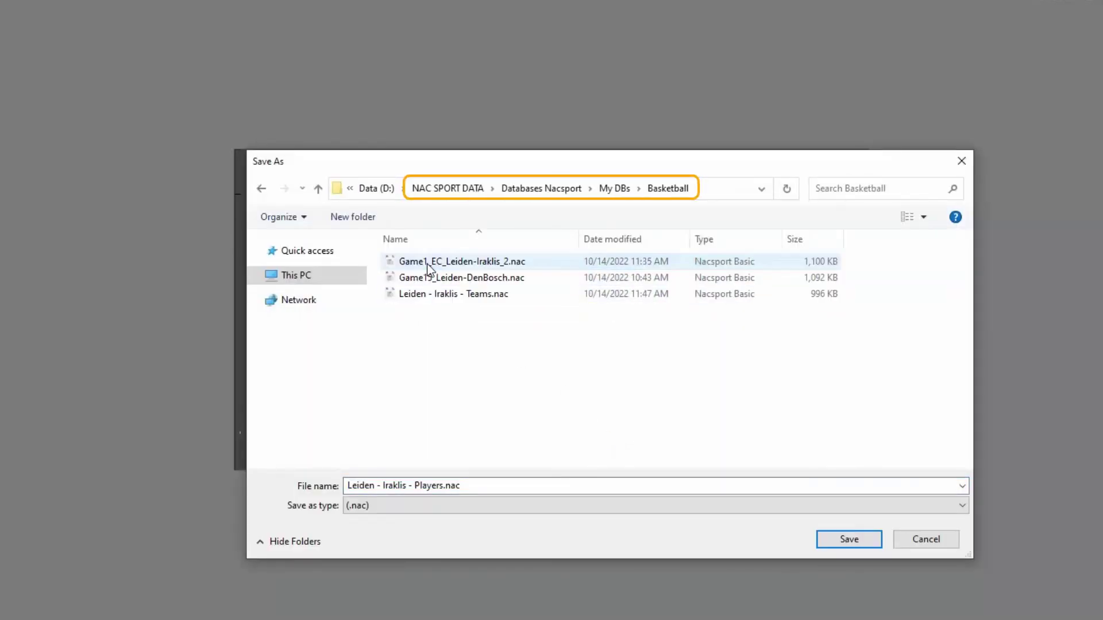
pyautogui.click(443, 485)
pyautogui.moveTo(442, 486); pyautogui.dragTo(417, 486)
pyautogui.write('F')
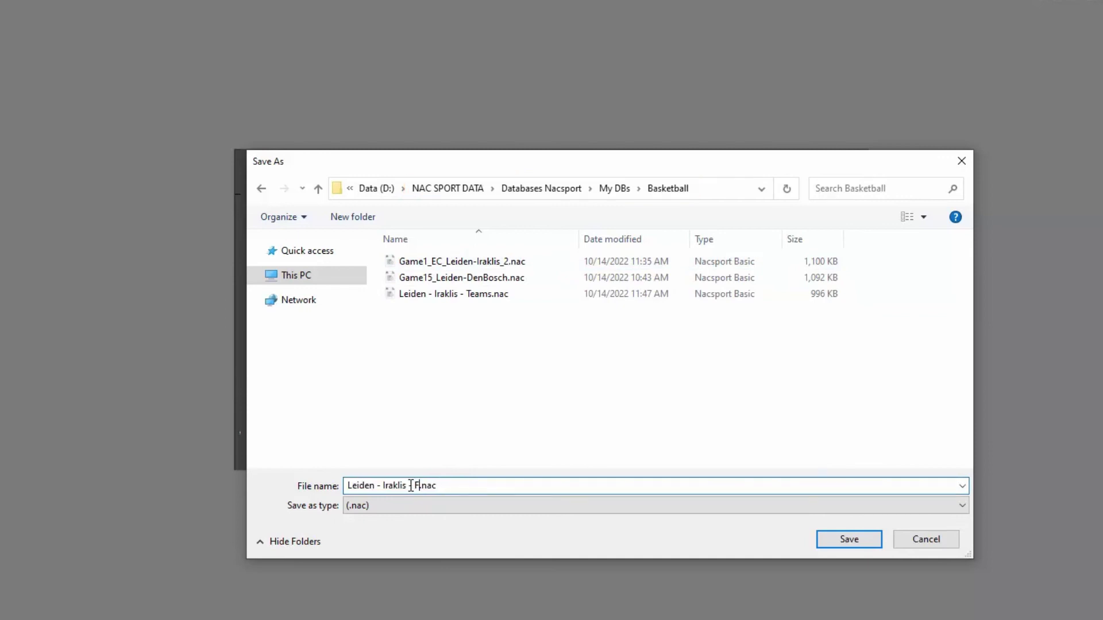
pyautogui.write('ull')
pyautogui.click(856, 545)
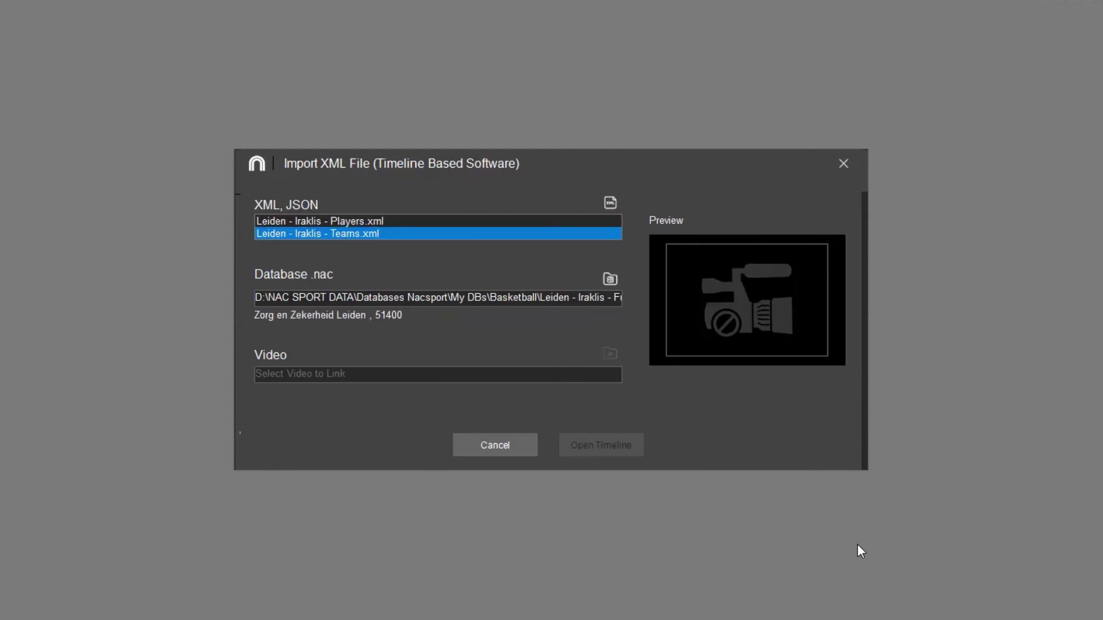
# Step: Link Game1_EC_Leiden-Iraklis.mp4 to the Full database and review its player and team timeline rows
pyautogui.click(610, 355)
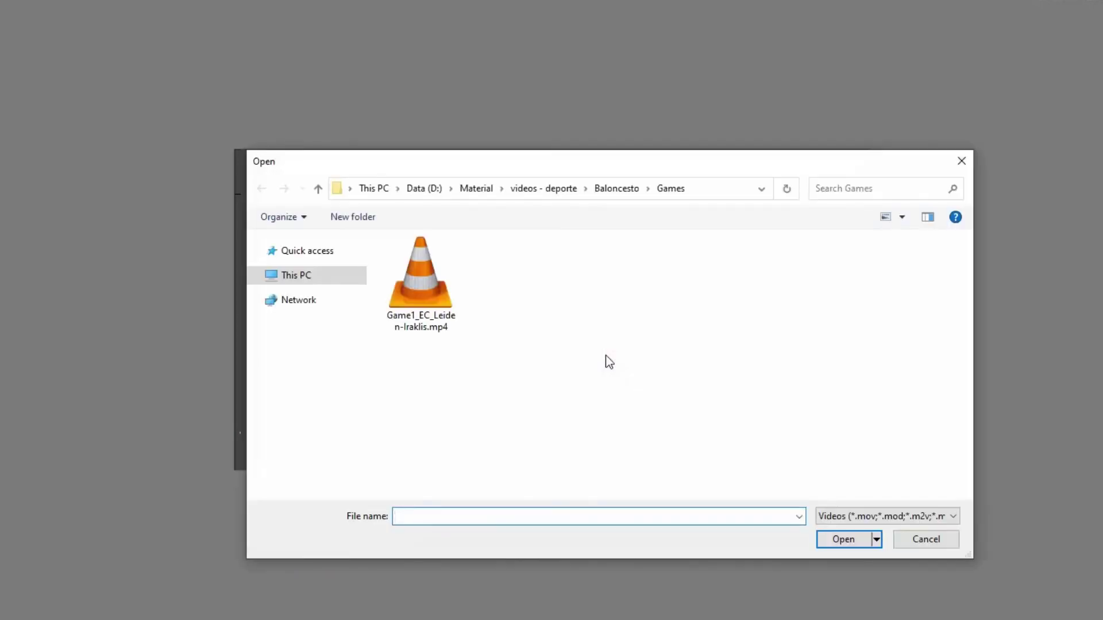
pyautogui.click(448, 285)
pyautogui.click(840, 536)
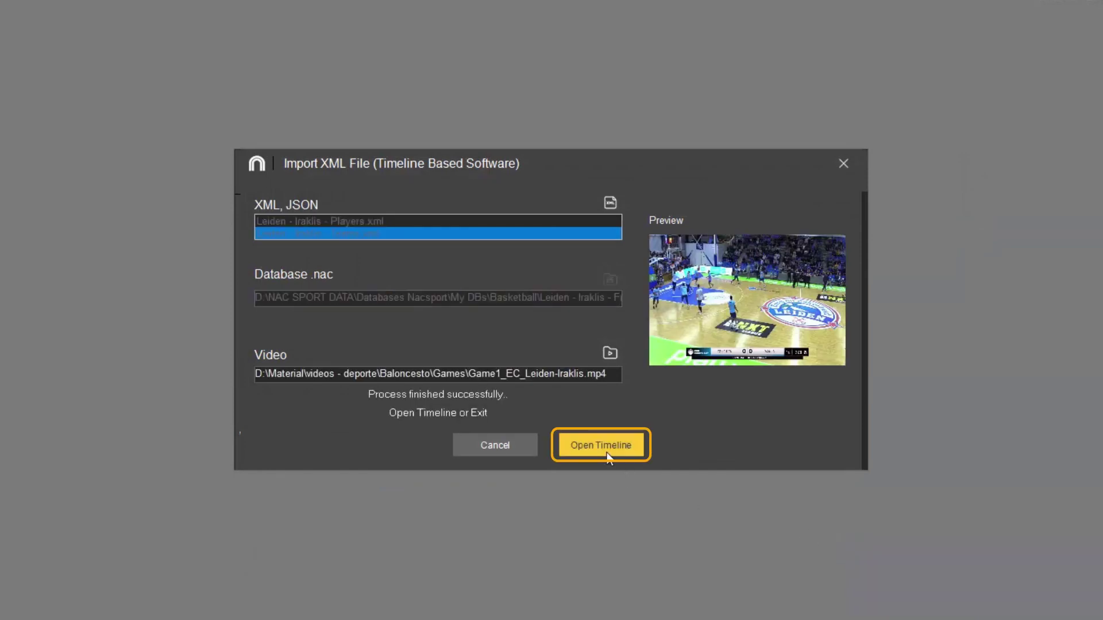
pyautogui.click(608, 453)
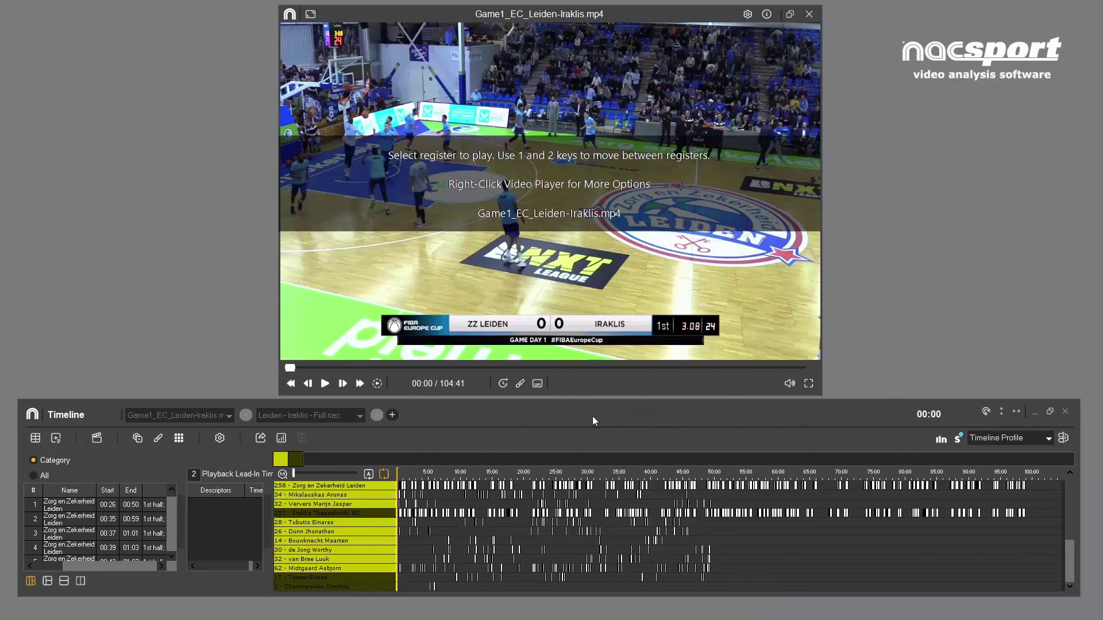
pyautogui.scroll(-3, 1064, 515)
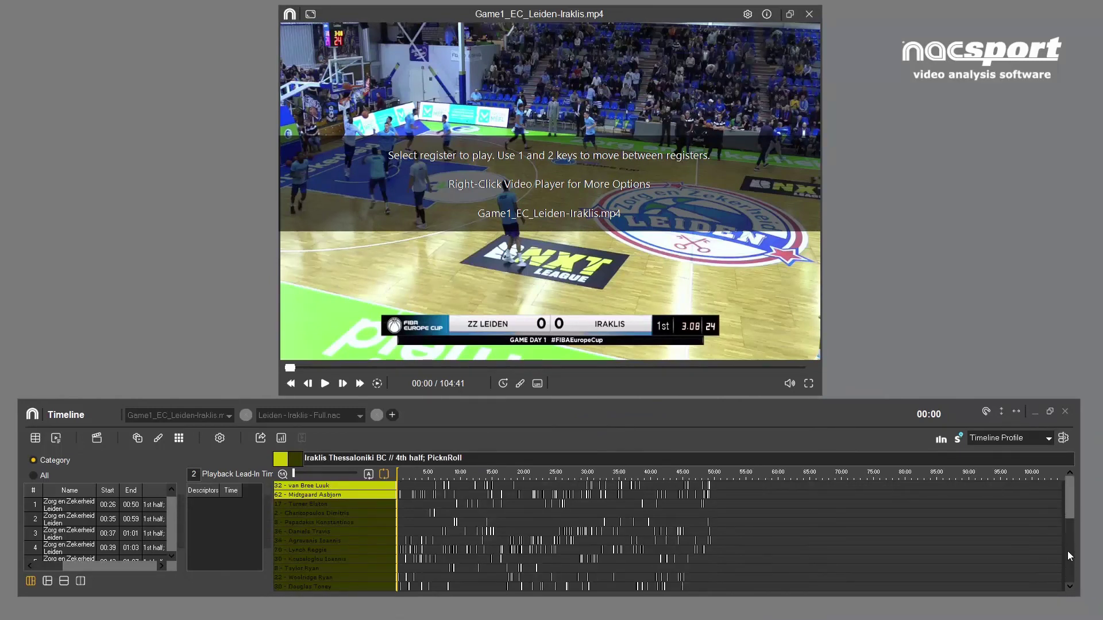
pyautogui.scroll(3, 1069, 546)
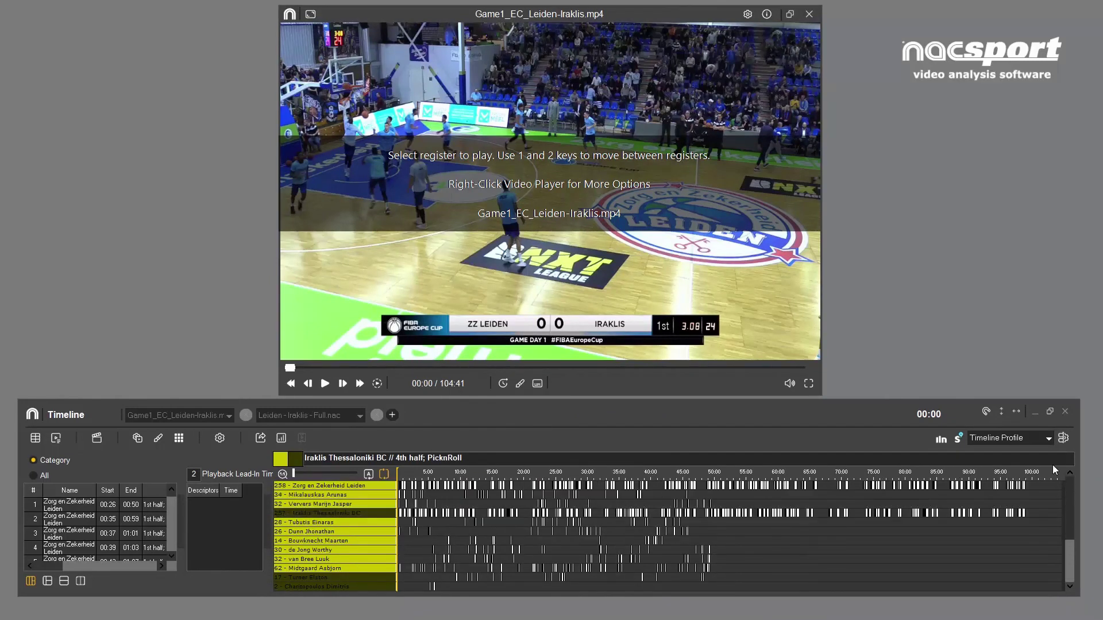
# Step: Load Game1_EC_Leiden-Iraklis_2.nac from My Analysis and confirm it's listed beside Leiden - Iraklis - Full.nac
pyautogui.click(393, 416)
pyautogui.click(546, 229)
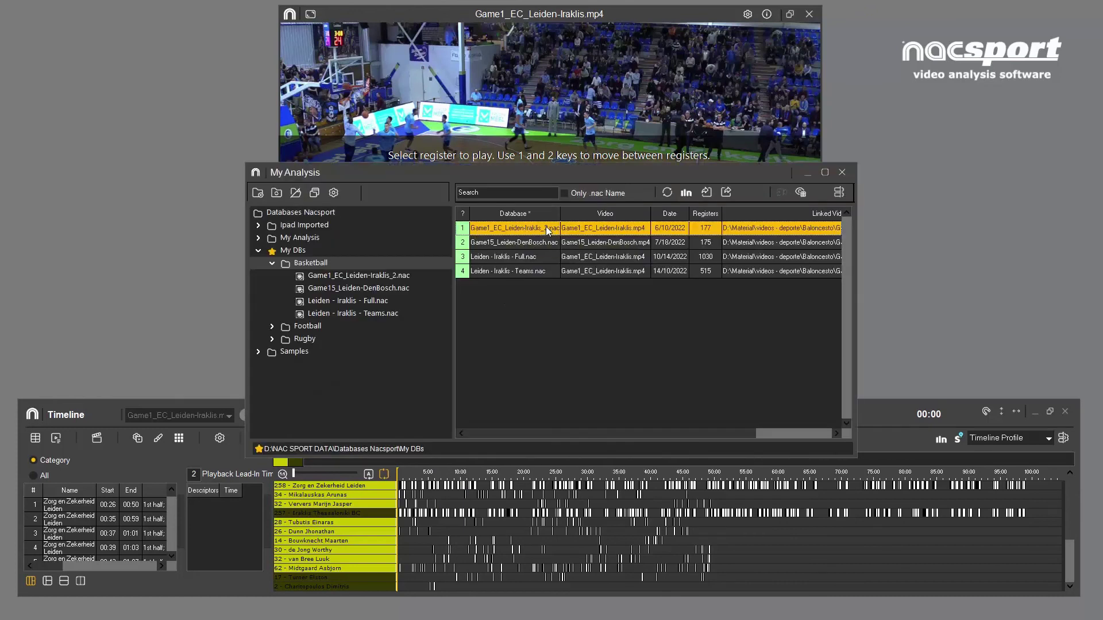
pyautogui.click(839, 193)
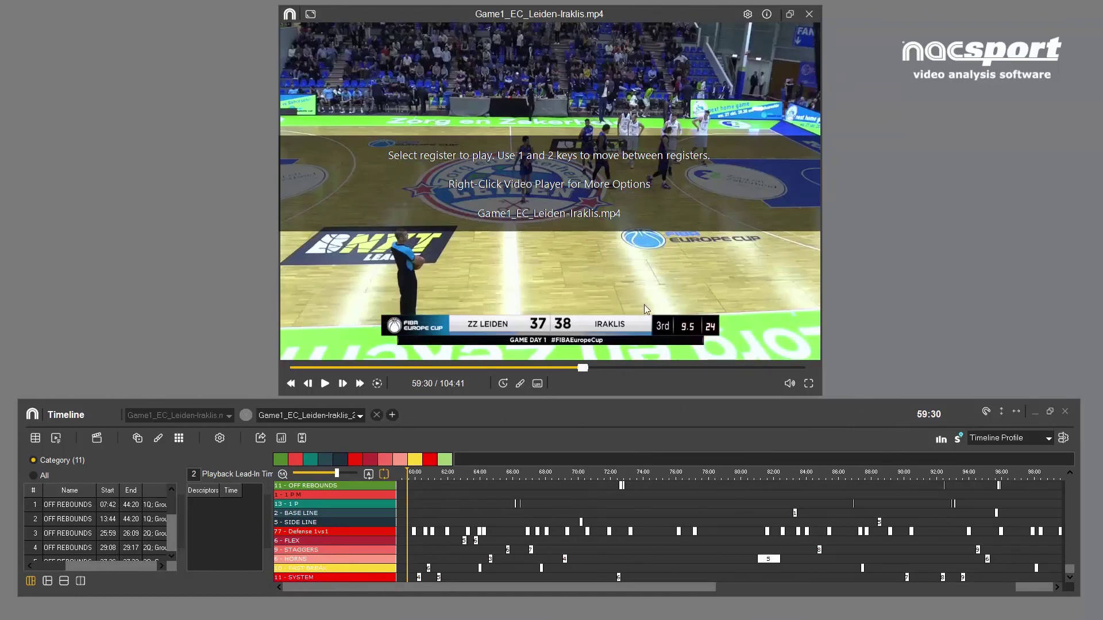
pyautogui.click(360, 416)
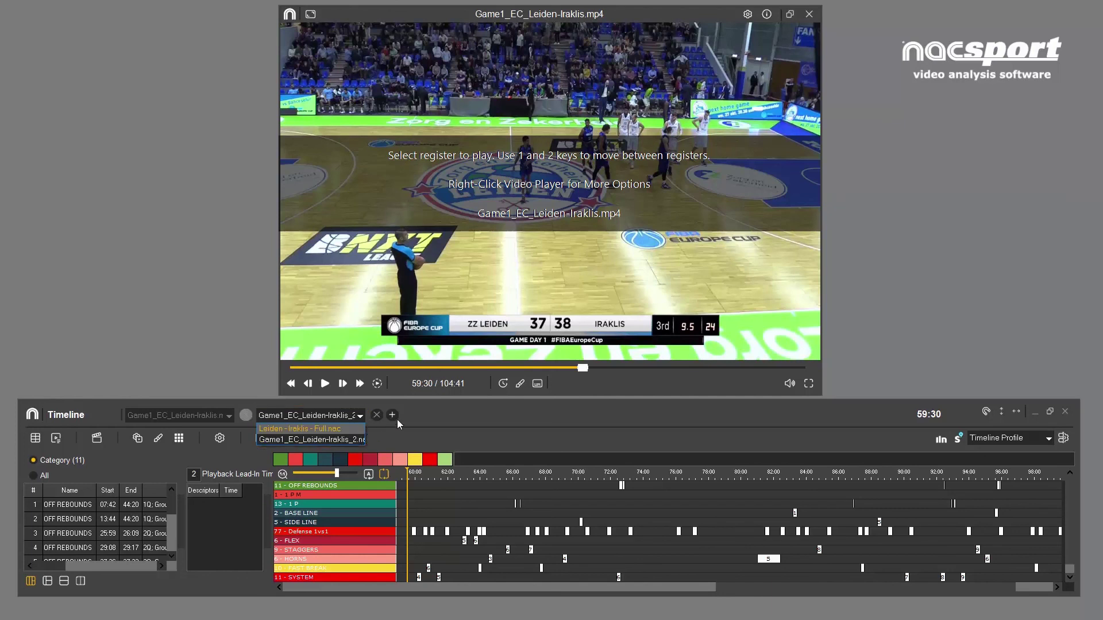
pyautogui.click(433, 414)
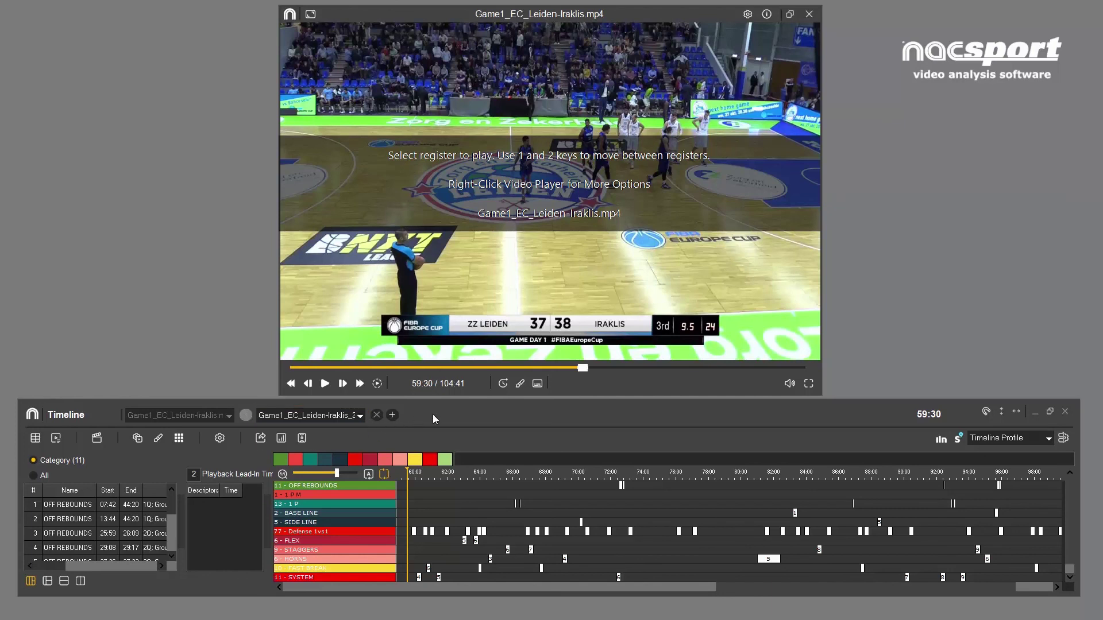